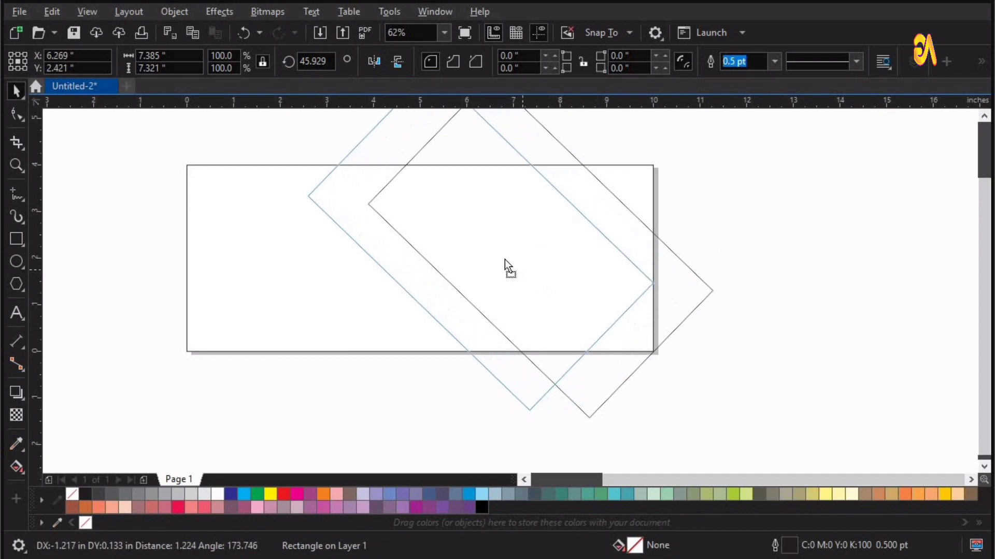
Convert the rotated rectangle to curves and stretch it into a longer diagonal band by moving its lower corner node
{"action": "scroll", "coordinate": [505, 260], "scroll_direction": "down", "scroll_amount": 2}
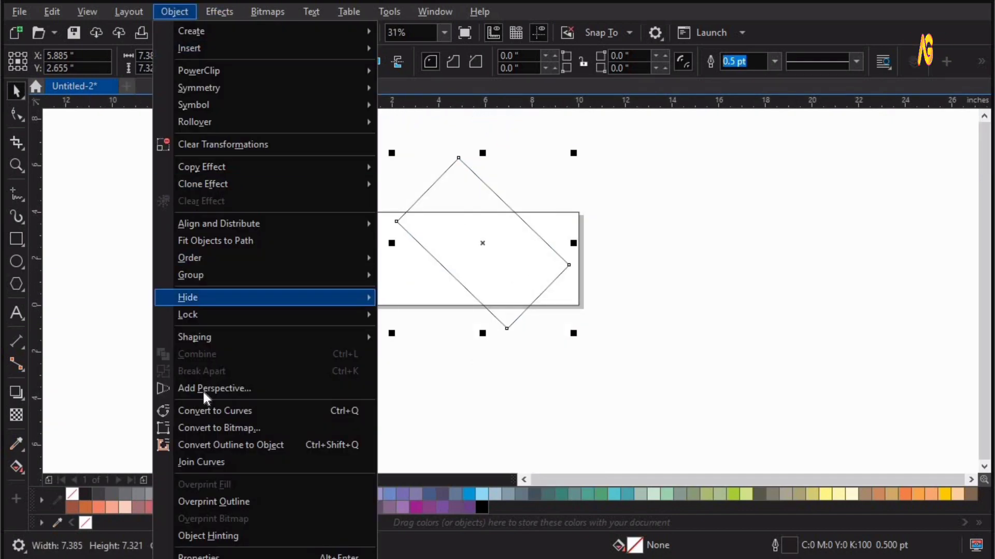
{"action": "left_click", "coordinate": [209, 411]}
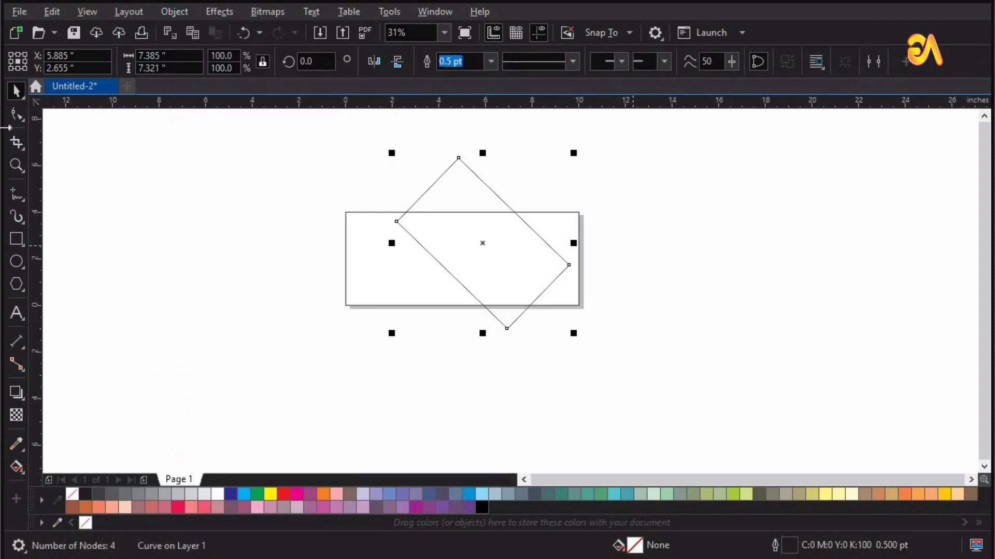
{"action": "key", "text": "F10"}
{"action": "left_click_drag", "start_coordinate": [506, 328], "coordinate": [587, 408]}
{"action": "key", "text": "space"}
{"action": "key", "text": "F2"}
{"action": "left_click_drag", "start_coordinate": [293, 149], "coordinate": [697, 415]}
{"action": "left_click_drag", "start_coordinate": [471, 304], "coordinate": [461, 289]}
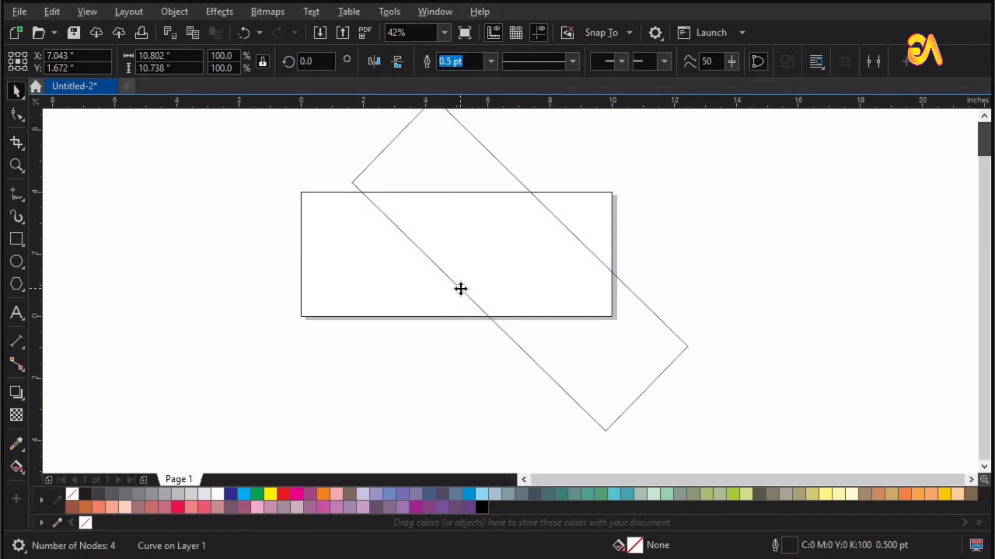
Place the diagonal band inside the banner rectangle with PowerClip Place Inside Frame
{"action": "left_click", "coordinate": [187, 12]}
{"action": "mouse_move", "coordinate": [363, 70]}
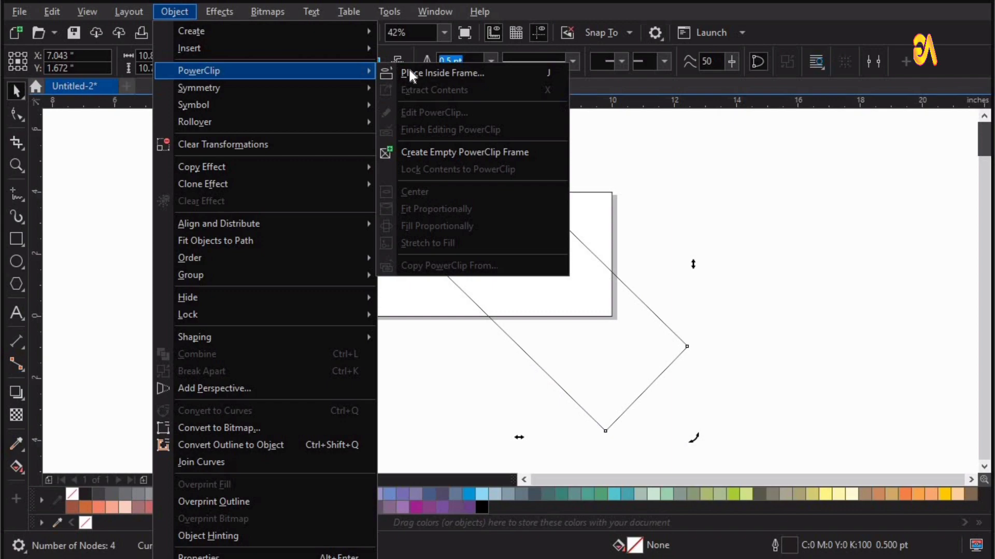
{"action": "left_click", "coordinate": [413, 74]}
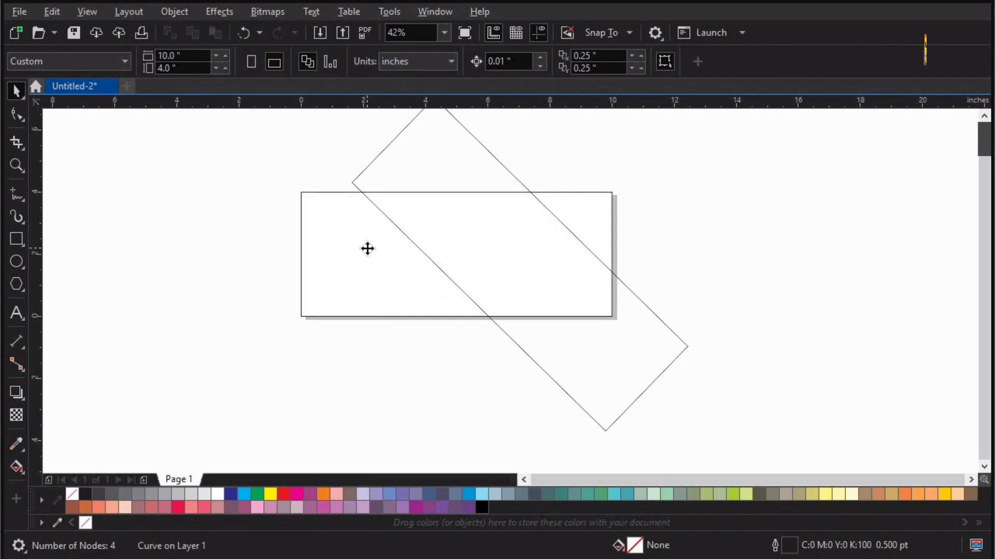
{"action": "left_click", "coordinate": [368, 249]}
{"action": "left_click", "coordinate": [716, 268]}
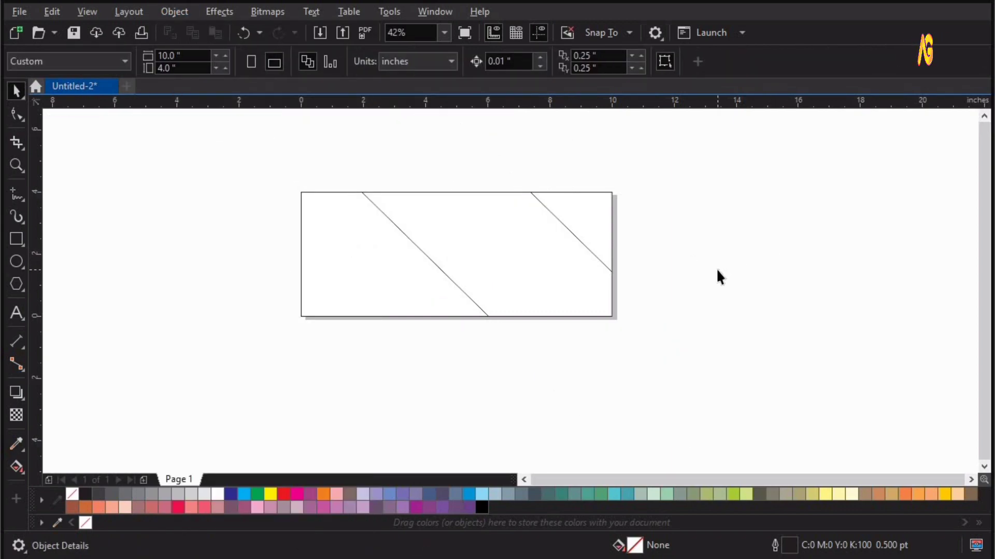
Set the document's primary color mode to RGB in Color Management settings
{"action": "key", "text": "shift+F4"}
{"action": "left_click", "coordinate": [389, 12]}
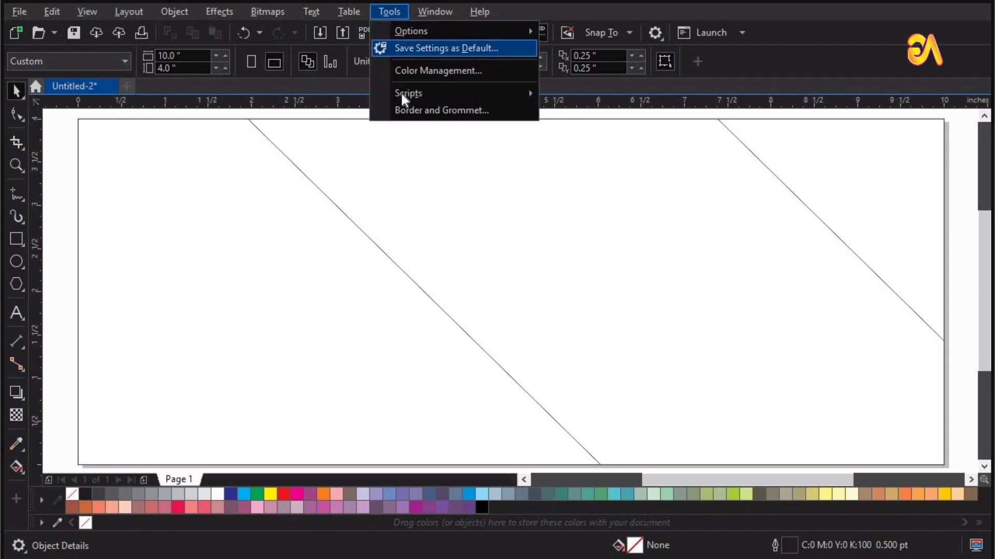
{"action": "left_click", "coordinate": [409, 143]}
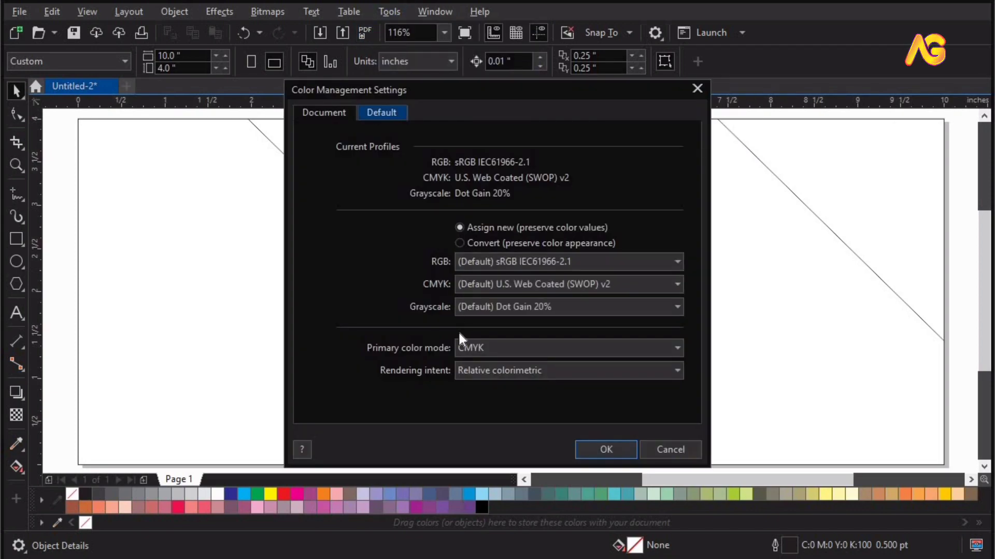
{"action": "left_click", "coordinate": [462, 347]}
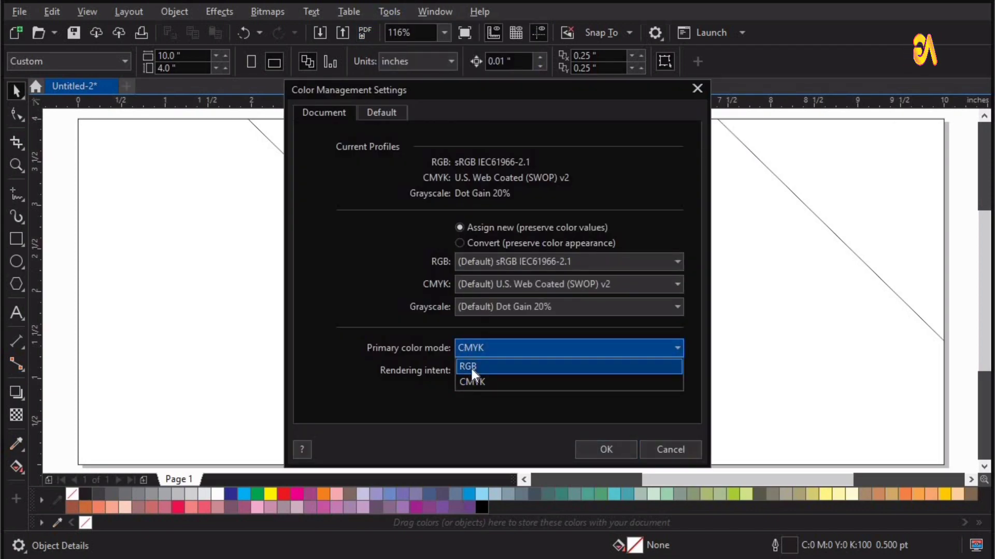
{"action": "left_click", "coordinate": [471, 369]}
{"action": "left_click", "coordinate": [607, 449]}
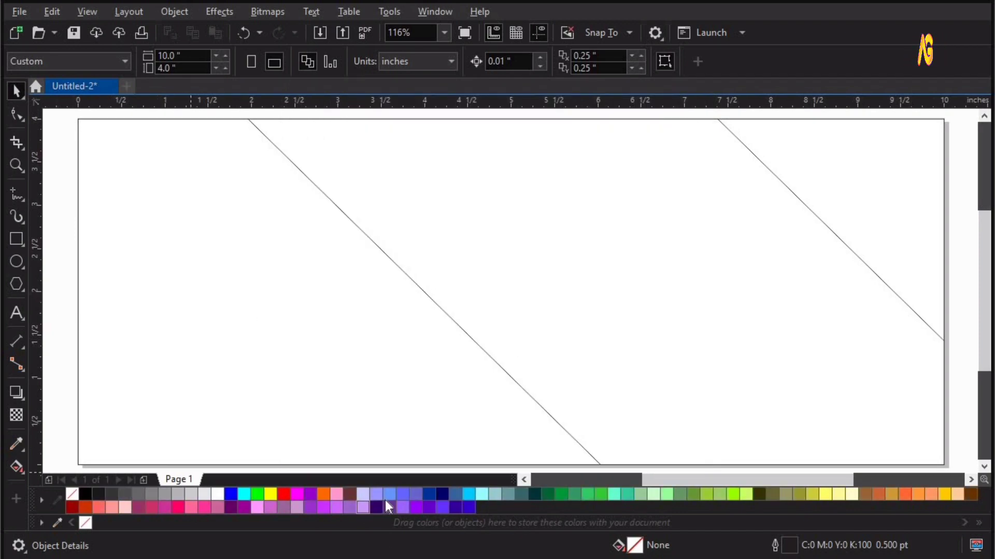
Edit the PowerClip contents, drag a copy of the diagonal band downward and fill it blue (#3300CC) without outline
{"action": "scroll", "coordinate": [516, 295], "scroll_direction": "down", "scroll_amount": 2}
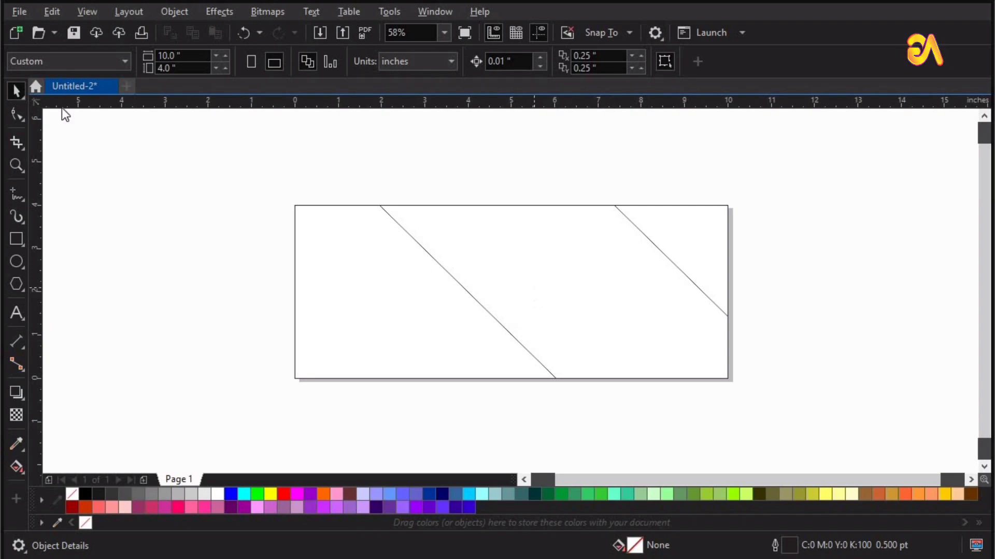
{"action": "left_click", "coordinate": [470, 271]}
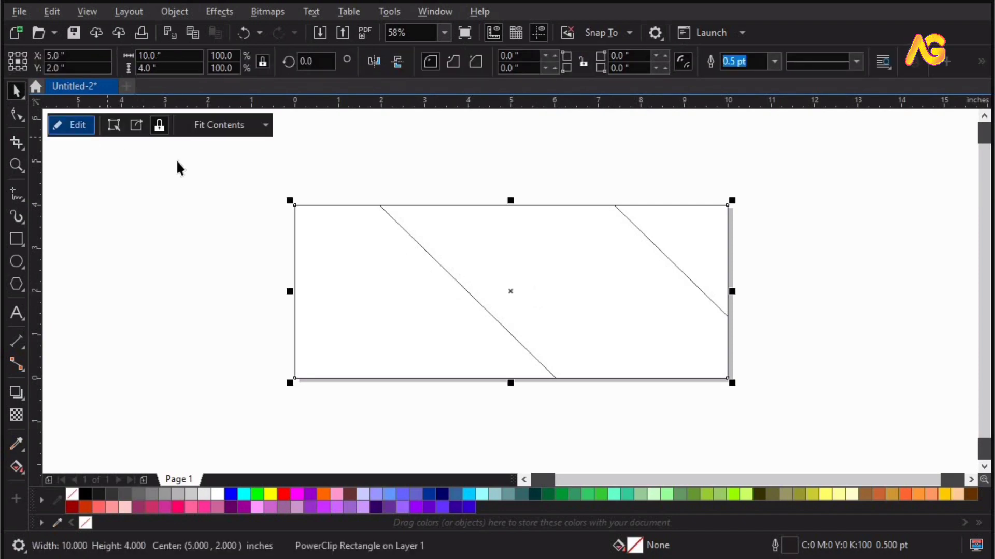
{"action": "double_click", "coordinate": [521, 272]}
{"action": "left_click", "coordinate": [516, 234]}
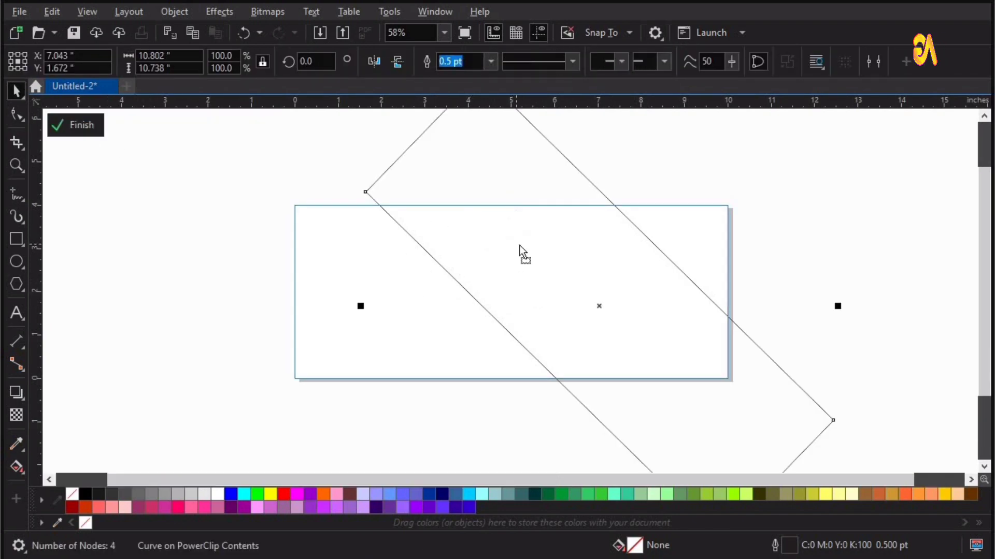
{"action": "left_click_drag", "start_coordinate": [521, 248], "coordinate": [522, 428]}
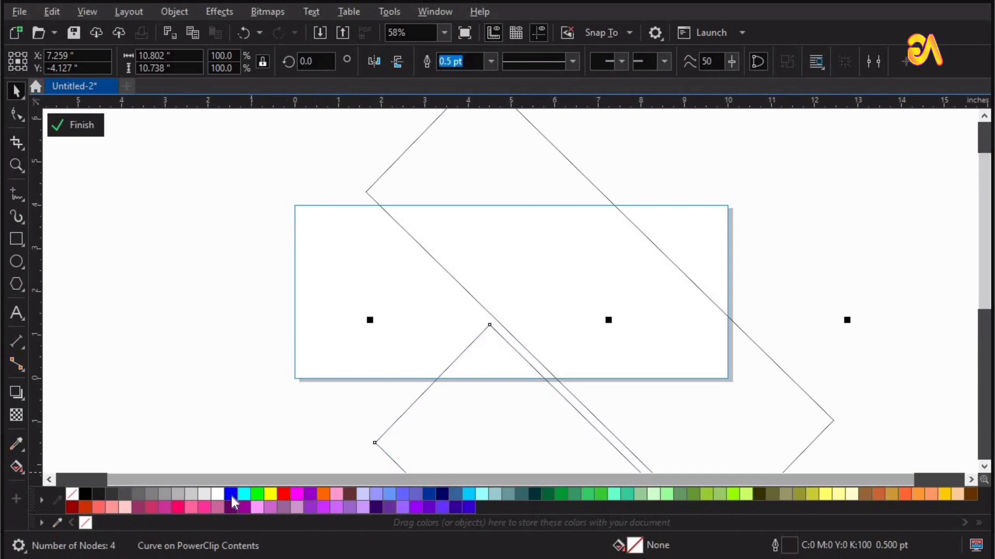
{"action": "left_click_drag", "start_coordinate": [255, 493], "coordinate": [586, 450]}
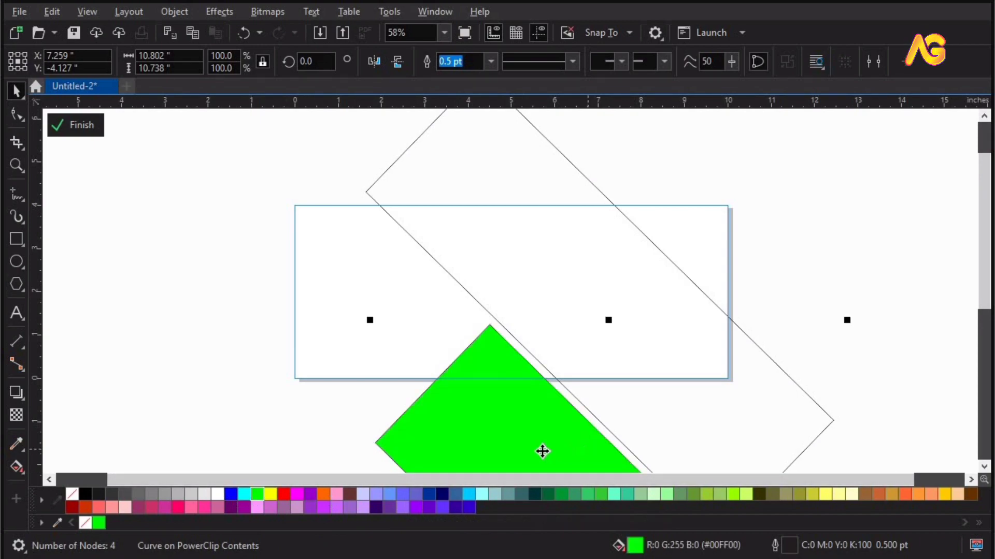
{"action": "left_click_drag", "start_coordinate": [468, 507], "coordinate": [492, 446]}
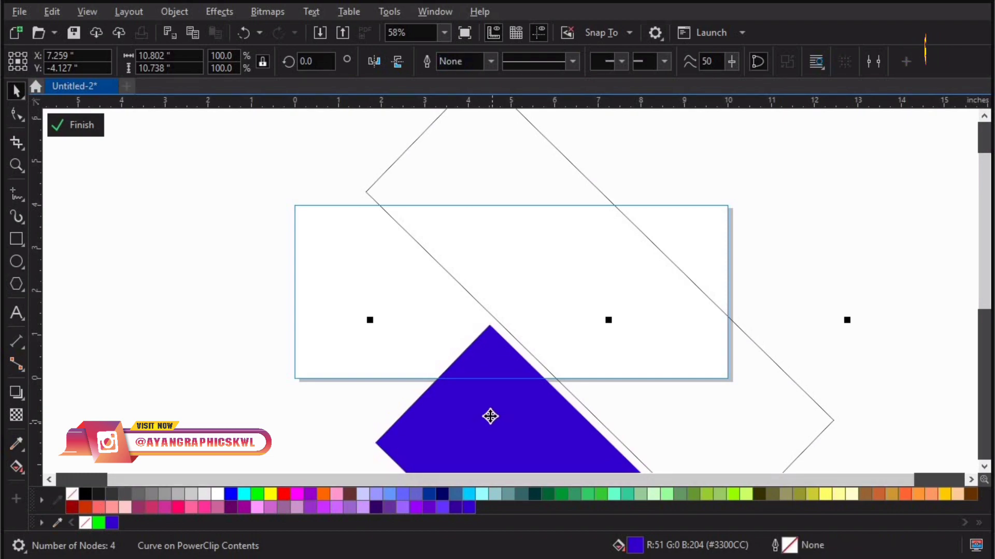
Place another copy of the blue band at the upper right of the banner, nudging it into position
{"action": "left_click_drag", "start_coordinate": [582, 272], "coordinate": [701, 104]}
{"action": "right_click", "coordinate": [701, 103]}
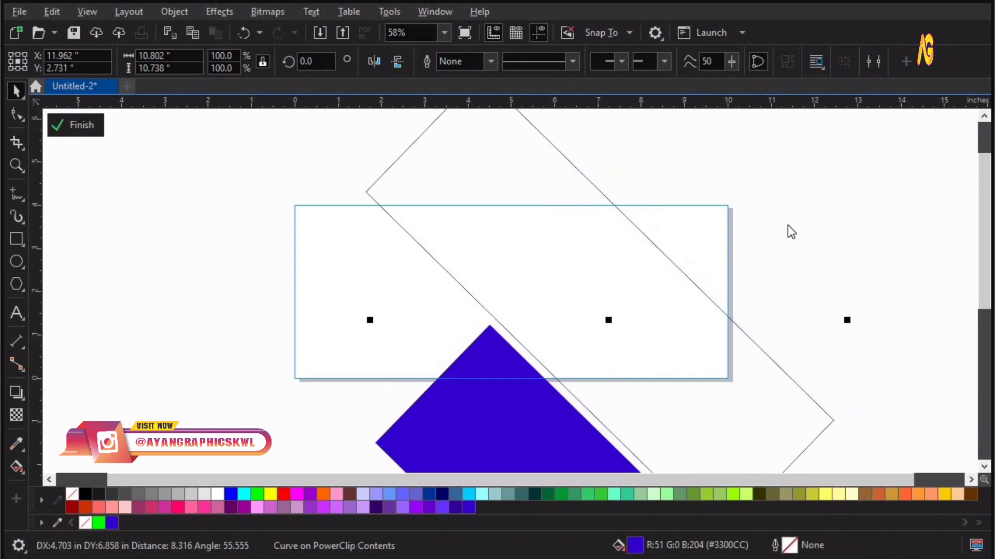
{"action": "left_click", "coordinate": [821, 272]}
{"action": "left_click_drag", "start_coordinate": [683, 227], "coordinate": [693, 211]}
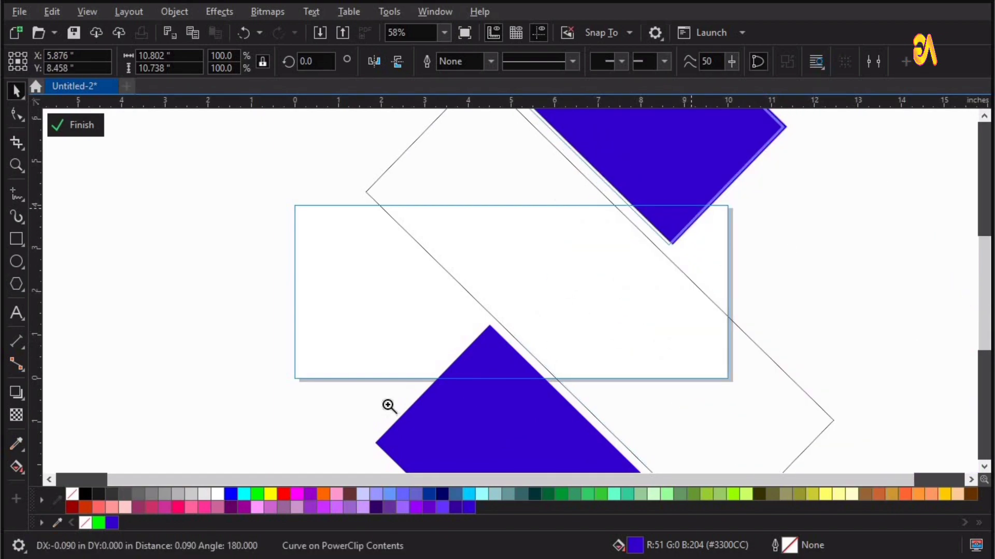
{"action": "key", "text": "z"}
{"action": "left_click_drag", "start_coordinate": [400, 410], "coordinate": [666, 228]}
{"action": "key", "text": "space"}
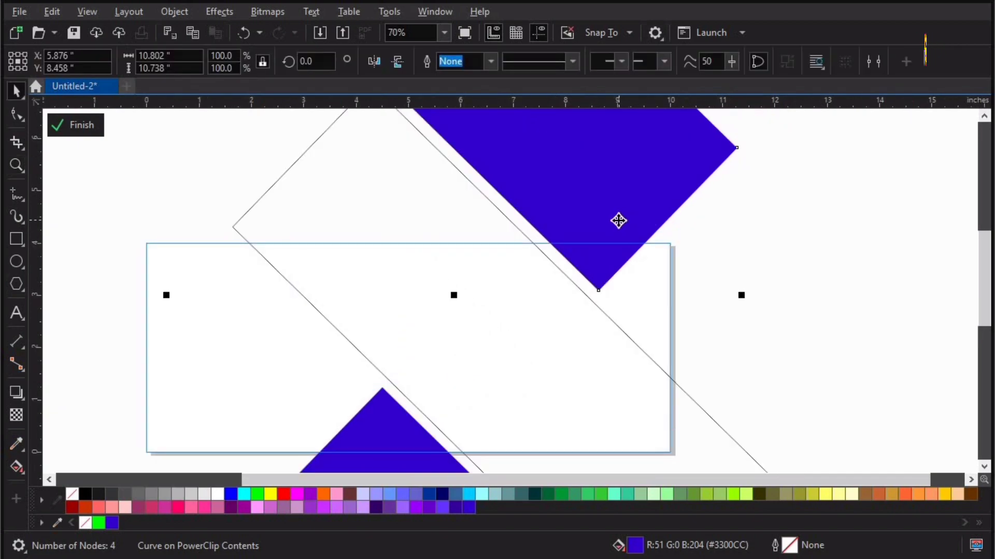
{"action": "left_click", "coordinate": [754, 254]}
{"action": "scroll", "coordinate": [537, 234], "scroll_direction": "down", "scroll_amount": 5}
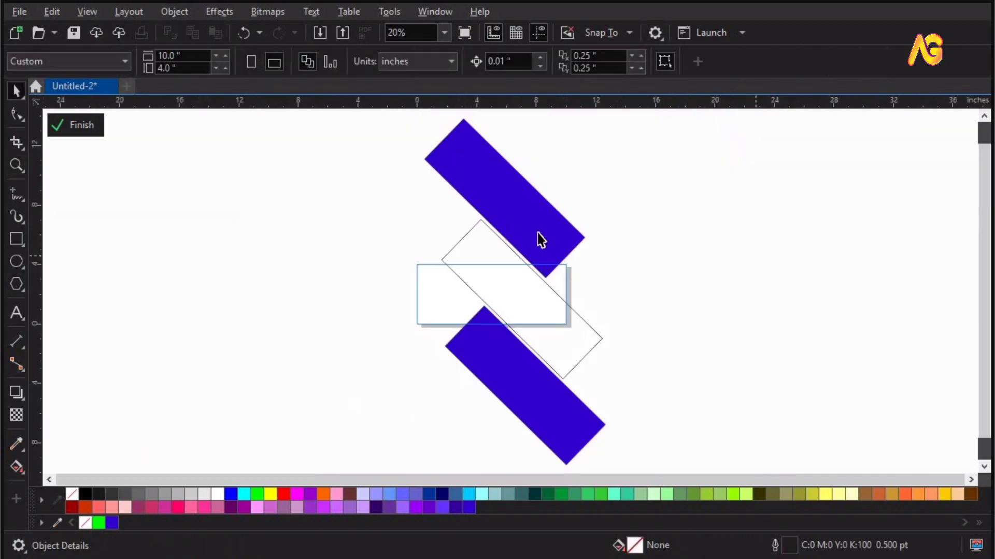
Copy the upper blue band to the right side of the diagonal, align it against the line and fill it red
{"action": "left_click", "coordinate": [490, 176]}
{"action": "left_click_drag", "start_coordinate": [553, 247], "coordinate": [695, 368]}
{"action": "key", "text": "z"}
{"action": "key", "text": "space"}
{"action": "left_click_drag", "start_coordinate": [494, 313], "coordinate": [449, 279]}
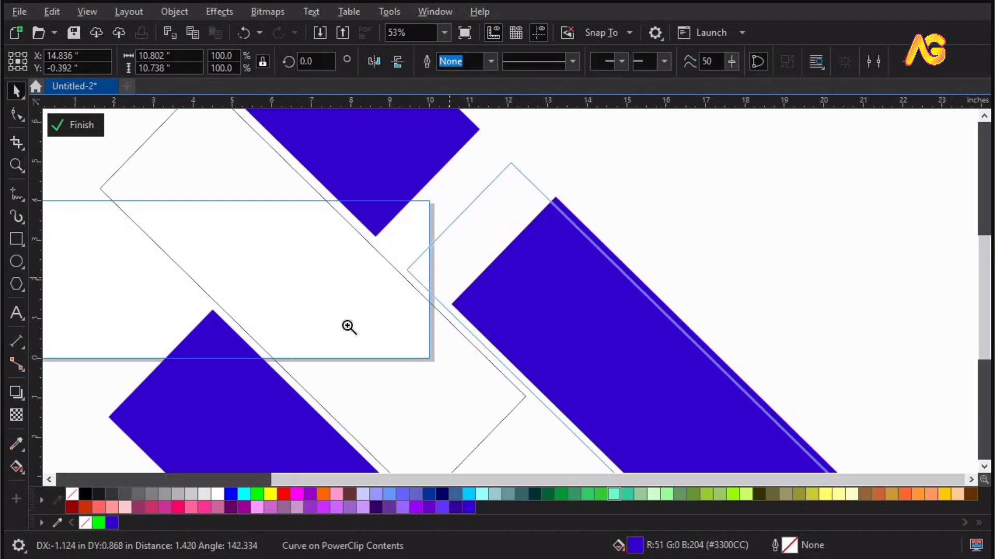
{"action": "key", "text": "z"}
{"action": "left_click_drag", "start_coordinate": [325, 331], "coordinate": [609, 177]}
{"action": "key", "text": "space"}
{"action": "mouse_move", "coordinate": [449, 346]}
{"action": "left_mouse_down"}
{"action": "mouse_move", "coordinate": [456, 336]}
{"action": "mouse_move", "coordinate": [444, 339]}
{"action": "left_mouse_up"}
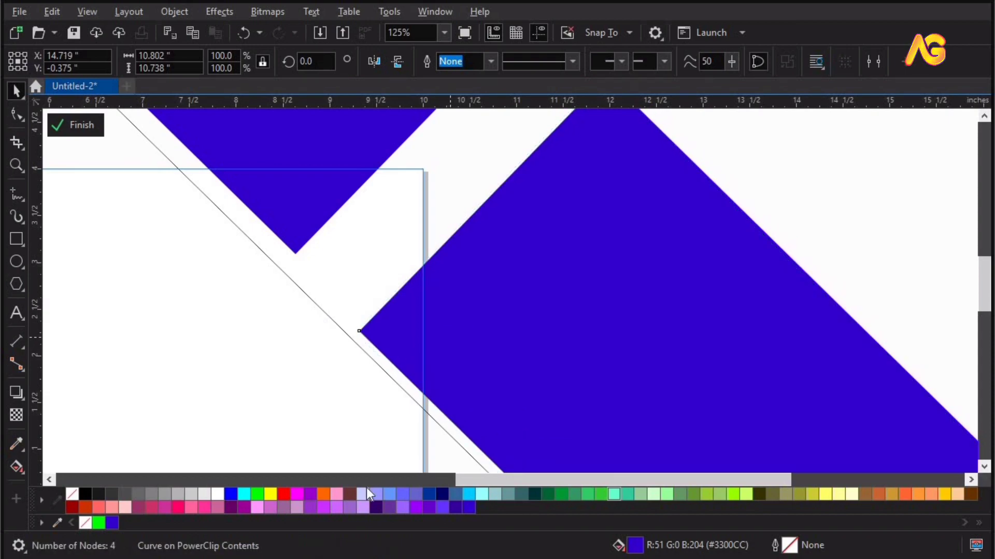
{"action": "left_click", "coordinate": [285, 495]}
{"action": "left_click", "coordinate": [846, 169]}
{"action": "key", "text": "F4"}
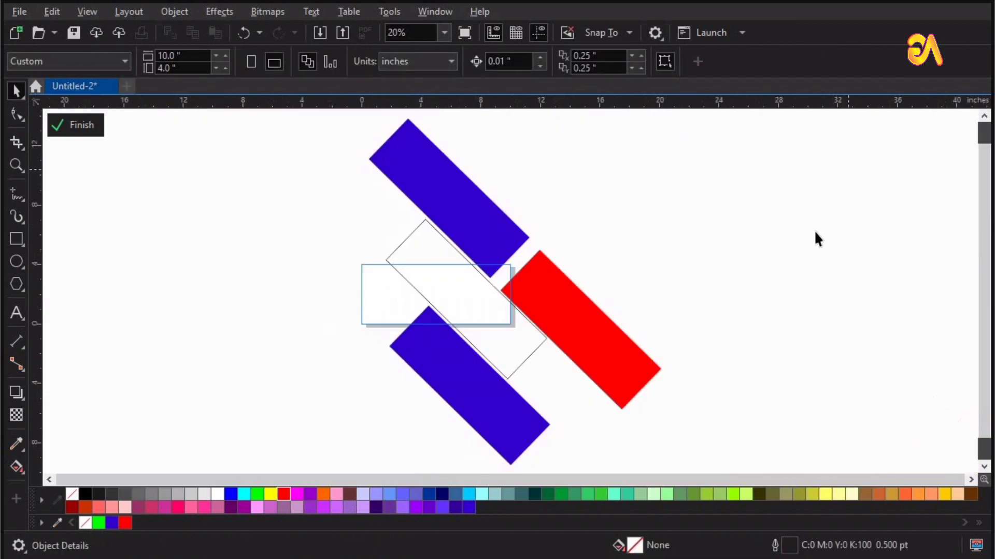
Finish editing the PowerClip contents
{"action": "left_click", "coordinate": [243, 284], "text": "ctrl"}
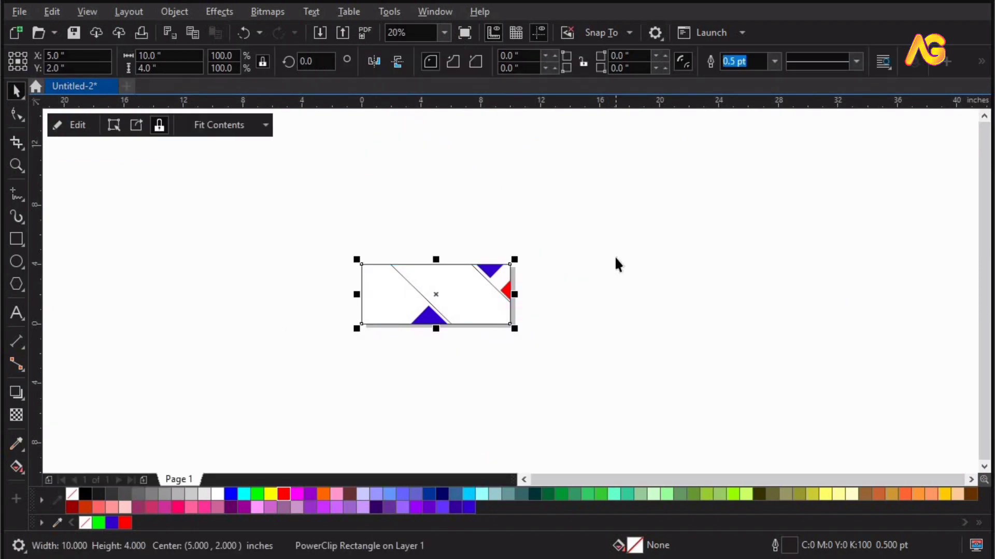
{"action": "left_click", "coordinate": [615, 256]}
{"action": "key", "text": "F4"}
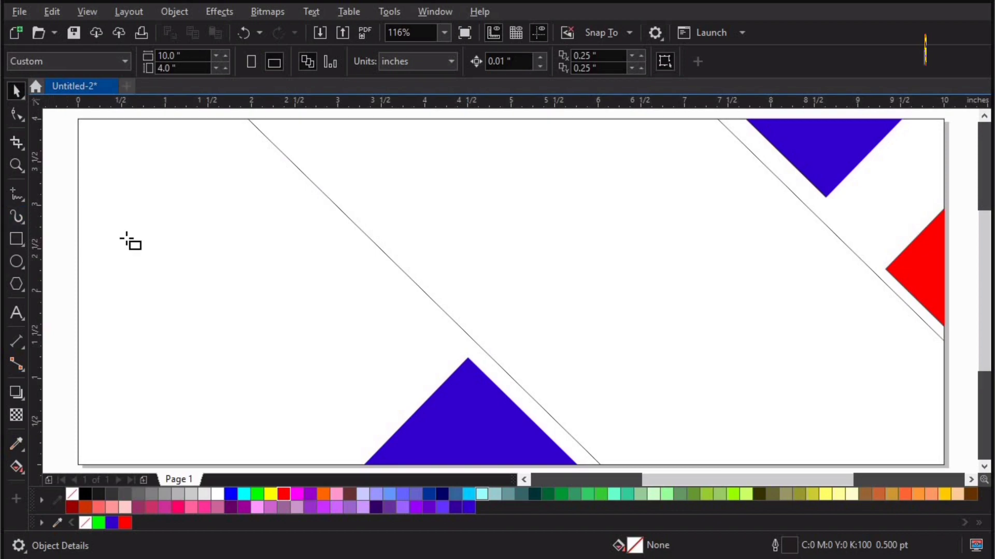
Draw a square about 0.7 × 0.7 inches near the banner's left edge
{"action": "key", "text": "F6"}
{"action": "left_click_drag", "start_coordinate": [129, 234], "coordinate": [190, 295]}
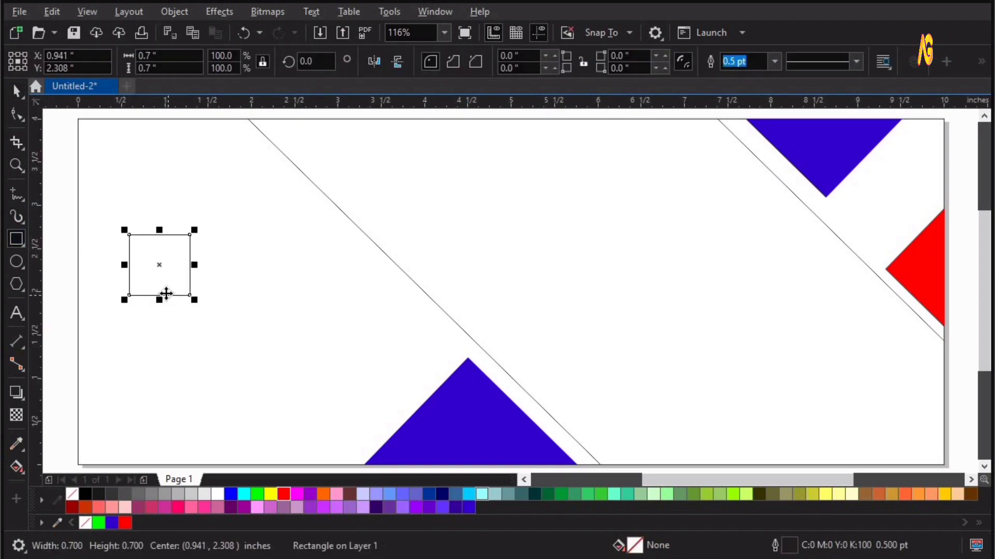
{"action": "key", "text": "space"}
Convert the square to curves and delete its bottom-right corner node to form a triangle
{"action": "key", "text": "ctrl+q"}
{"action": "key", "text": "F10"}
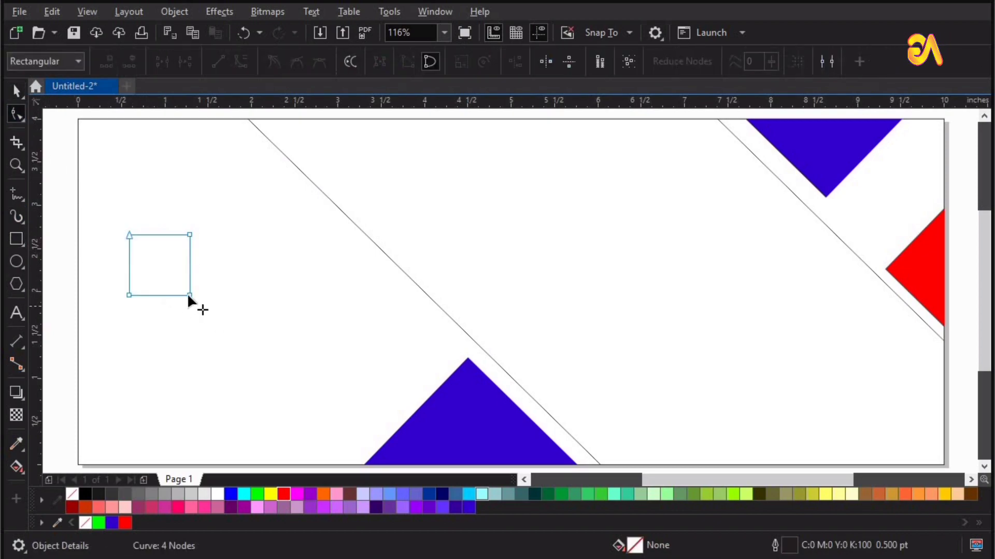
{"action": "left_click", "coordinate": [190, 295]}
{"action": "key", "text": "Delete"}
{"action": "key", "text": "space"}
Move the triangle next to the diagonal line and mirror it horizontally
{"action": "left_click_drag", "start_coordinate": [153, 254], "coordinate": [420, 334]}
{"action": "left_click", "coordinate": [373, 63]}
{"action": "key", "text": "F2"}
{"action": "left_click_drag", "start_coordinate": [313, 218], "coordinate": [548, 472]}
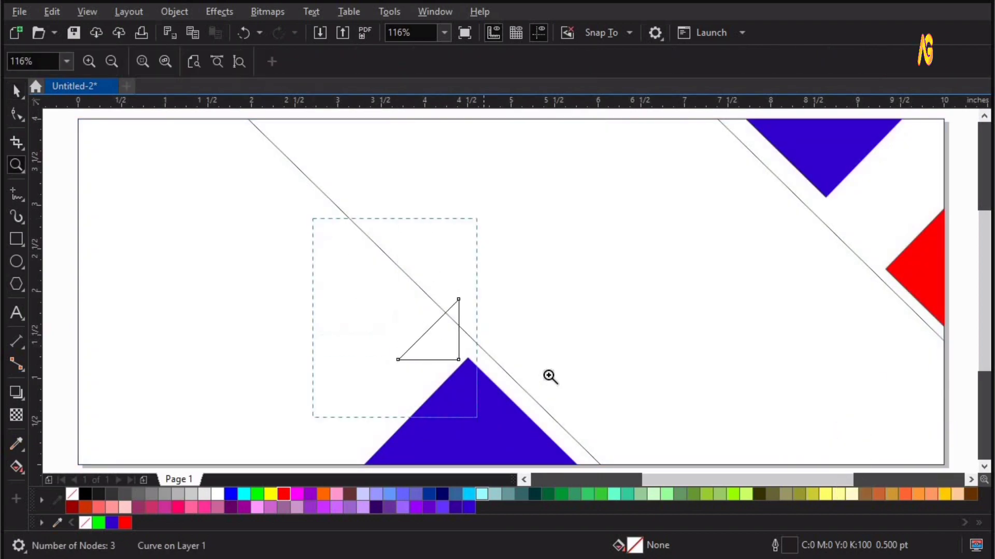
Rotate the triangle to 240 degrees beside the diagonal line and fill it red
{"action": "left_click_drag", "start_coordinate": [517, 296], "coordinate": [475, 295]}
{"action": "left_click", "coordinate": [475, 296]}
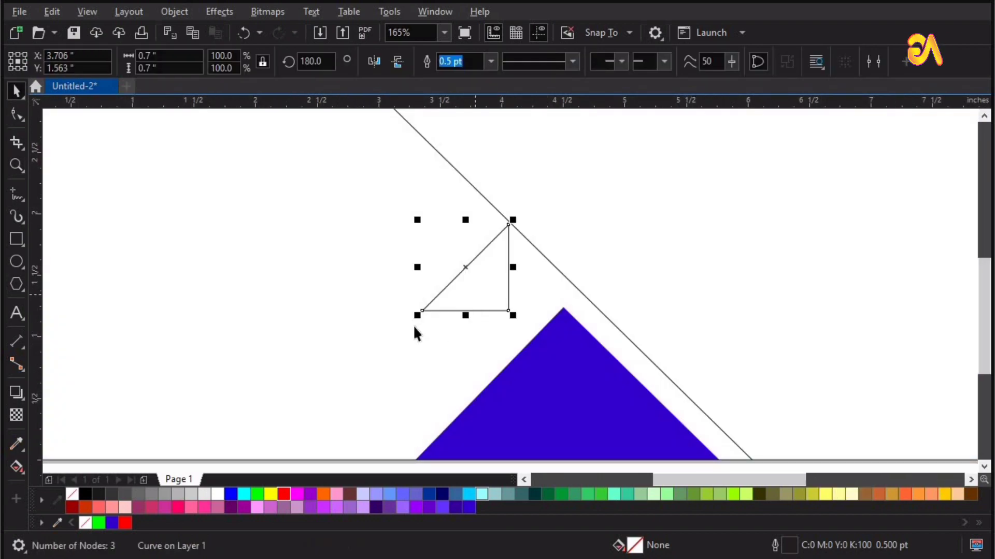
{"action": "left_click_drag", "start_coordinate": [414, 322], "coordinate": [508, 310]}
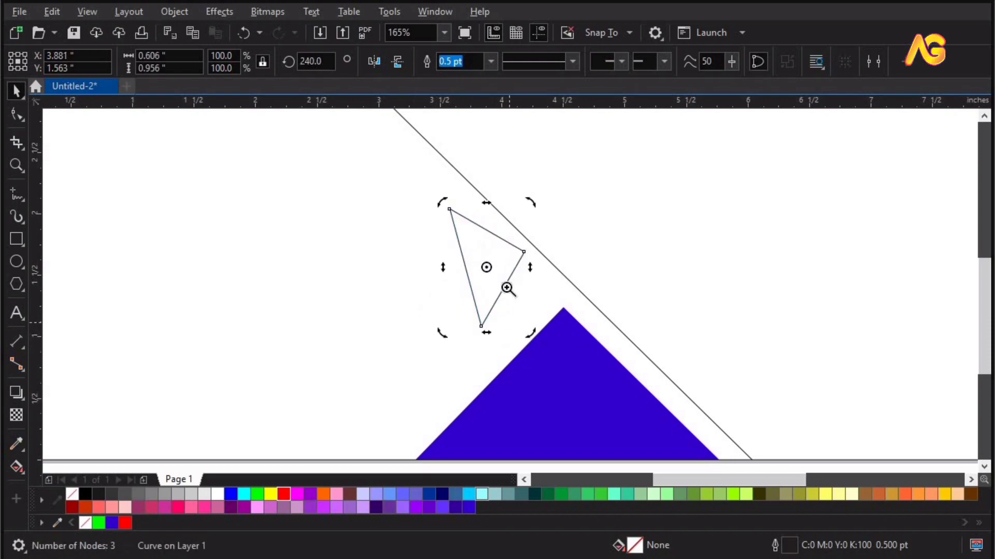
{"action": "key", "text": "F2"}
{"action": "key", "text": "space"}
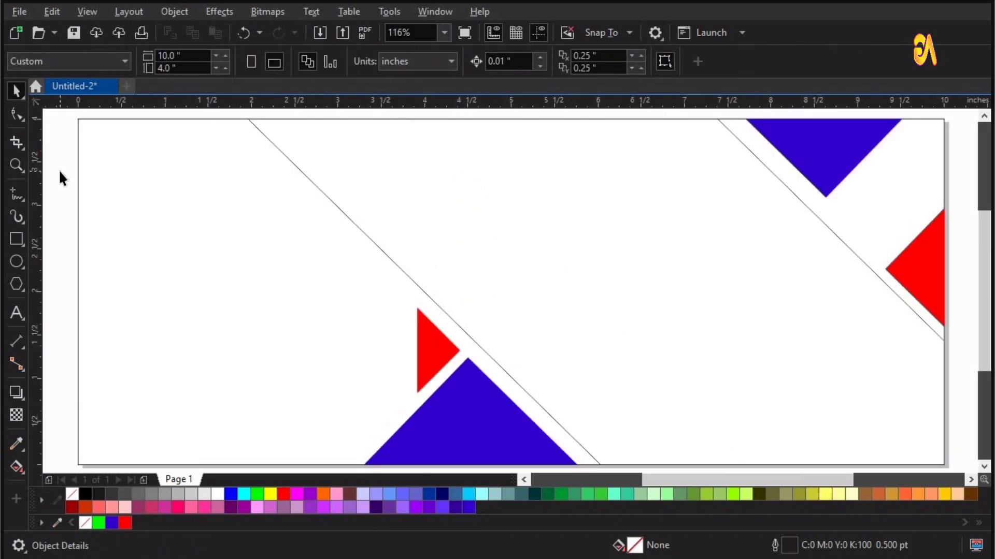
{"action": "key", "text": "F4"}
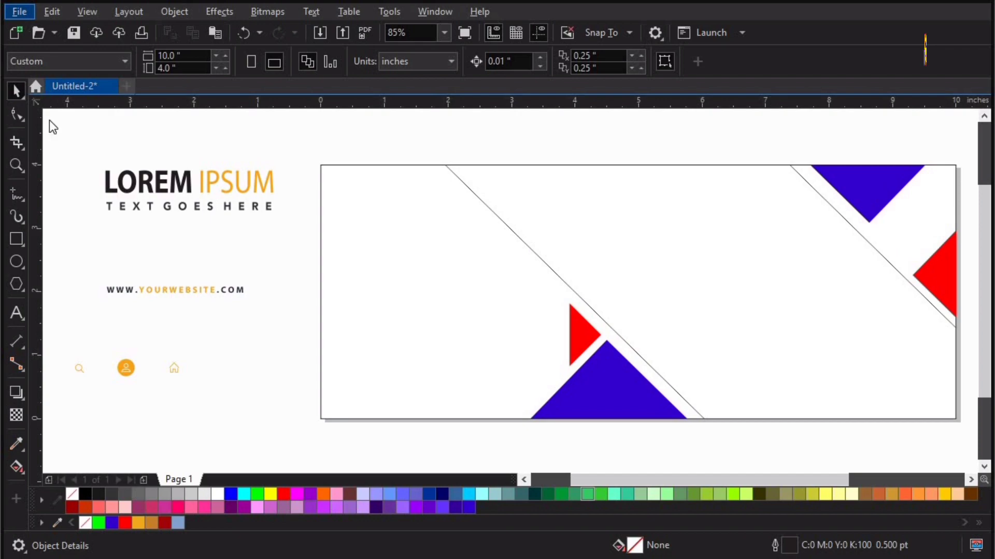
Import the real-estate-agent-with-house-model-keys image and place it about 3.8 × 2.5 inches at the banner's lower right
{"action": "left_click", "coordinate": [26, 14]}
{"action": "left_click", "coordinate": [66, 271]}
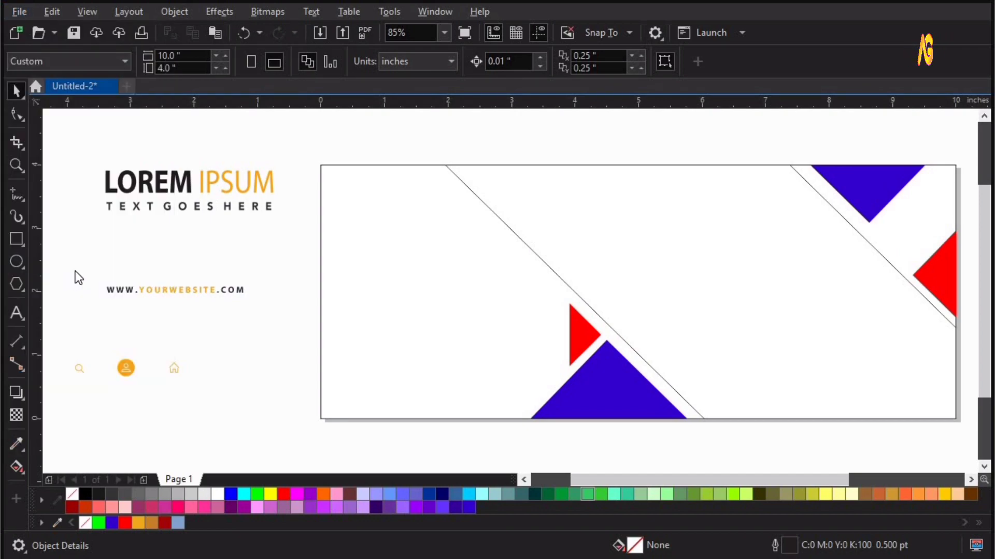
{"action": "left_click", "coordinate": [182, 123]}
{"action": "left_click", "coordinate": [344, 273]}
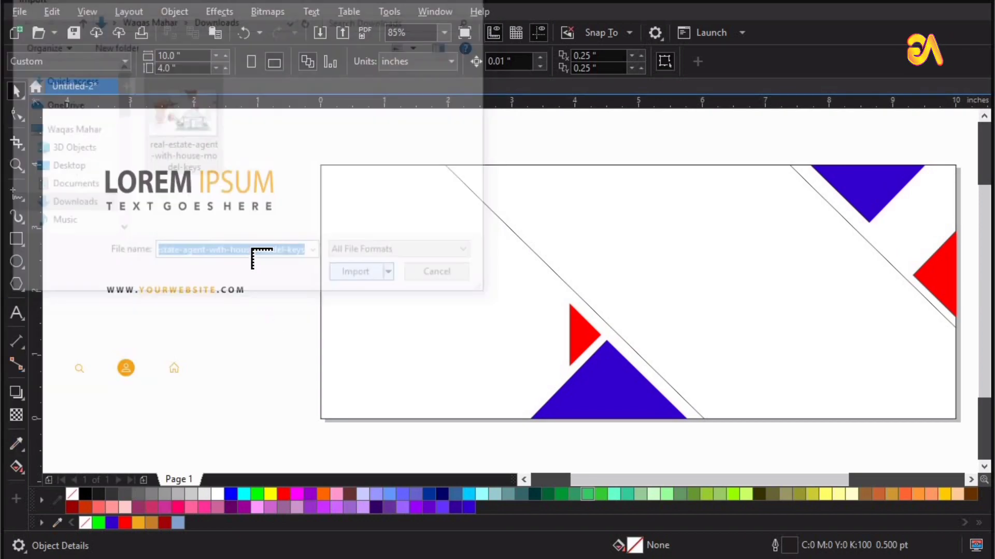
{"action": "left_click_drag", "start_coordinate": [252, 249], "coordinate": [496, 453]}
{"action": "left_click_drag", "start_coordinate": [374, 336], "coordinate": [834, 346]}
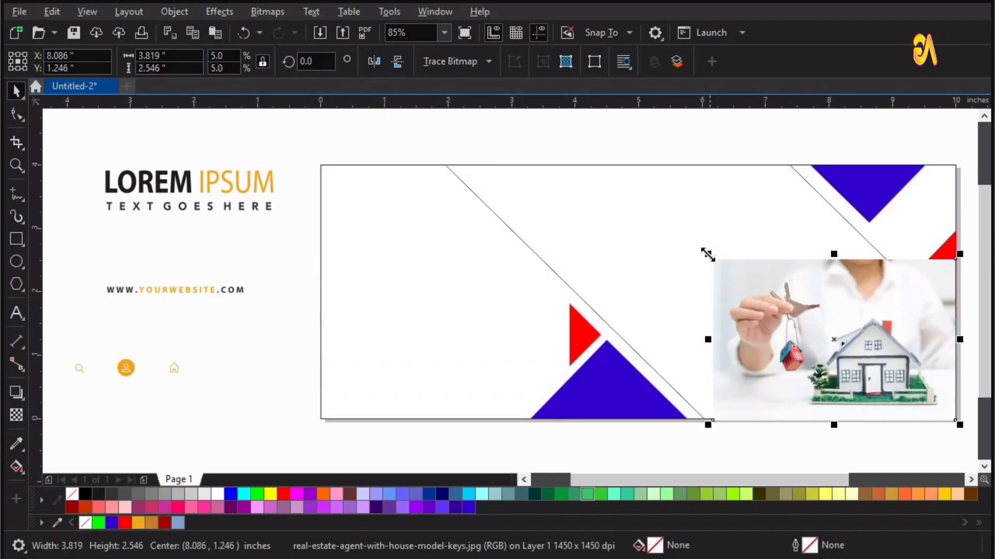
Scale the house-and-keys photo to about 6.0 × 4.0 inches and move it over the banner
{"action": "left_click_drag", "start_coordinate": [553, 184], "coordinate": [539, 151]}
{"action": "key", "text": "z"}
{"action": "left_click_drag", "start_coordinate": [991, 429], "coordinate": [990, 430]}
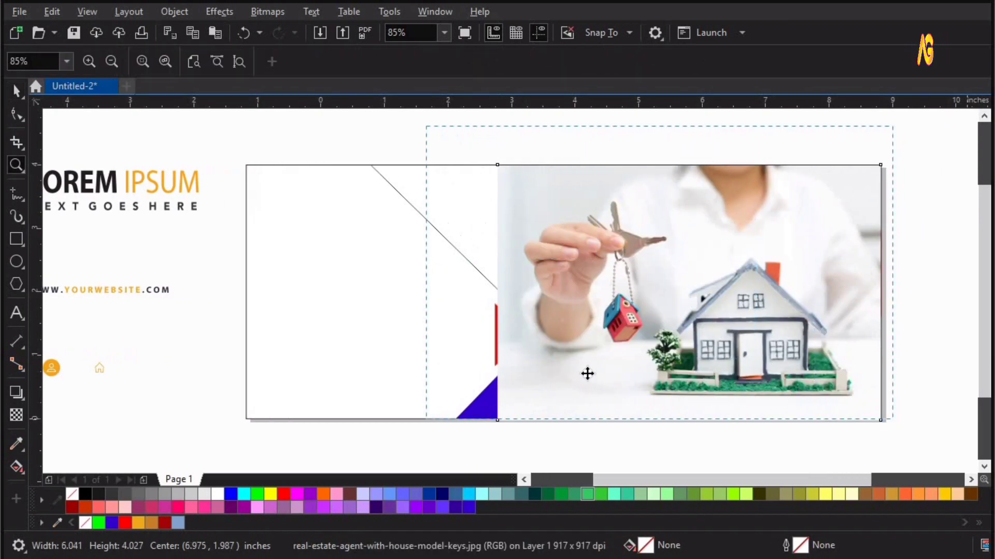
{"action": "left_click_drag", "start_coordinate": [539, 361], "coordinate": [473, 359]}
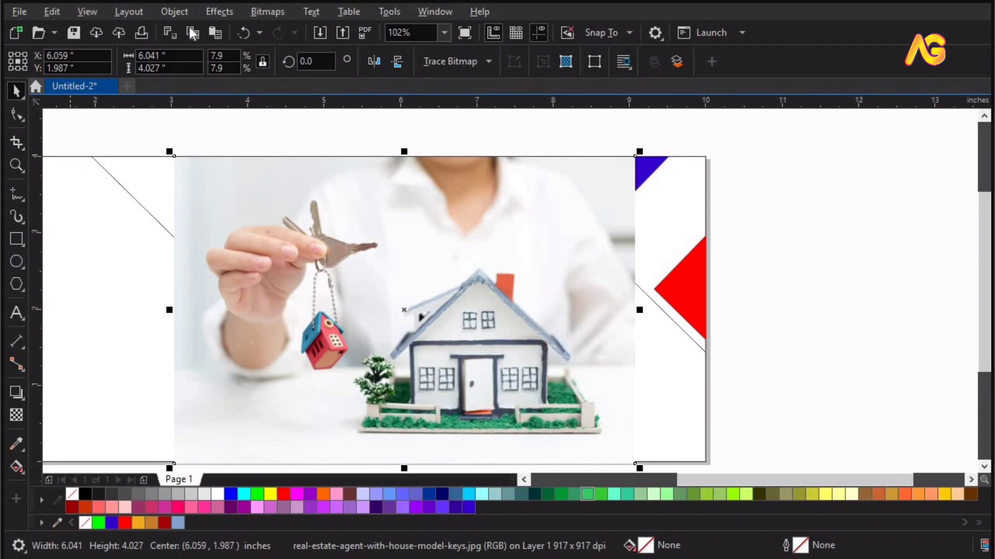
Place the photo inside the banner rectangle as PowerClip contents
{"action": "left_click", "coordinate": [177, 12]}
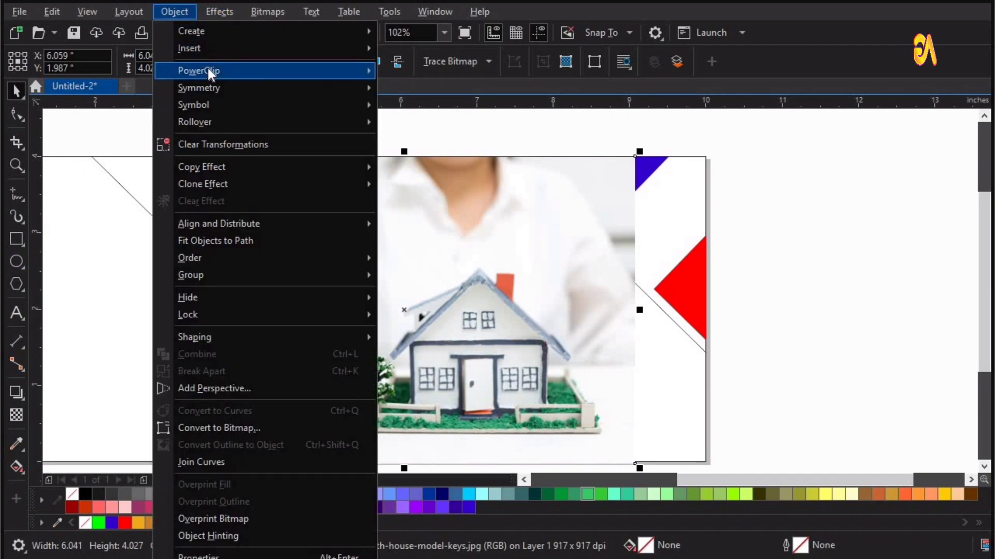
{"action": "mouse_move", "coordinate": [207, 70]}
{"action": "left_click", "coordinate": [418, 73]}
{"action": "left_click", "coordinate": [151, 180]}
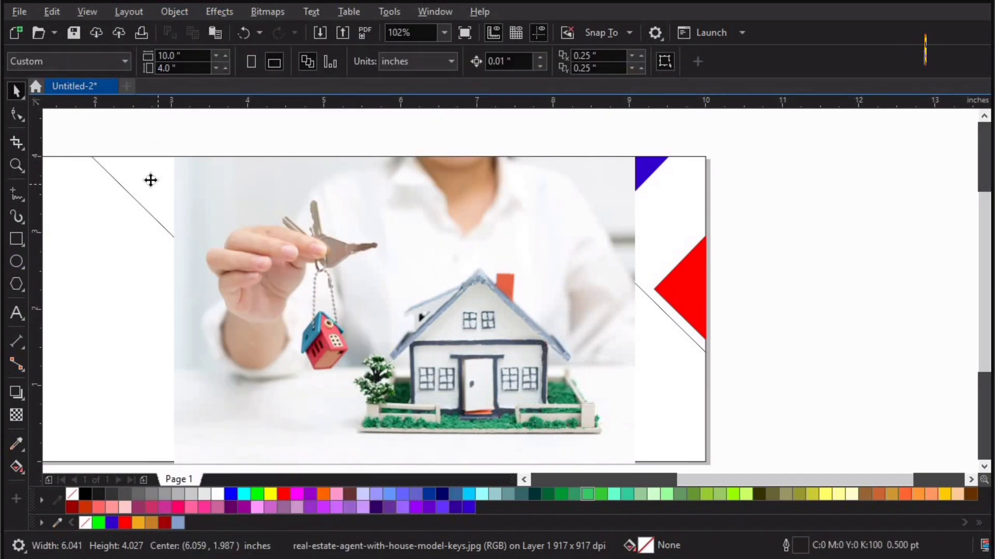
Edit the PowerClip contents and shift the photo slightly right within the banner
{"action": "double_click", "coordinate": [200, 209]}
{"action": "left_click", "coordinate": [202, 210]}
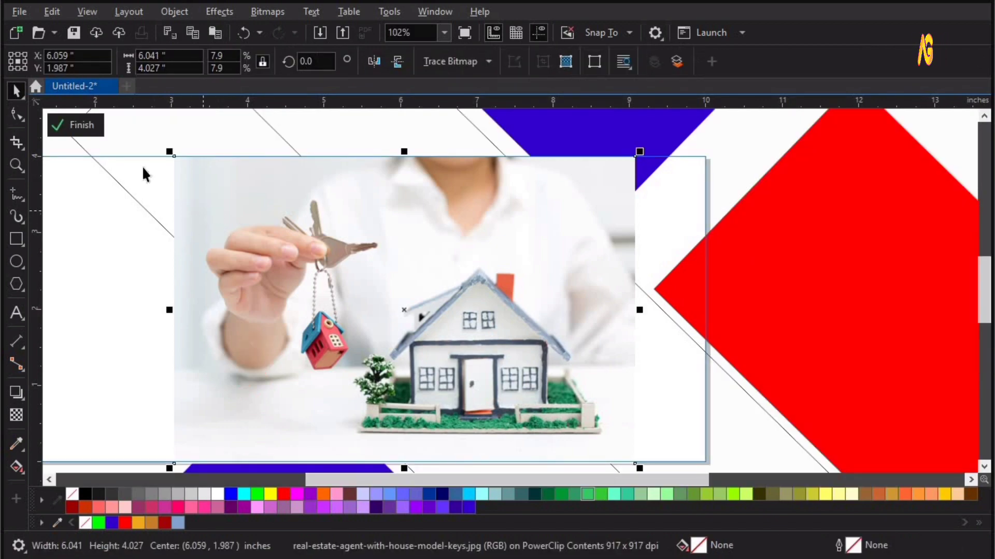
{"action": "left_click", "coordinate": [150, 177]}
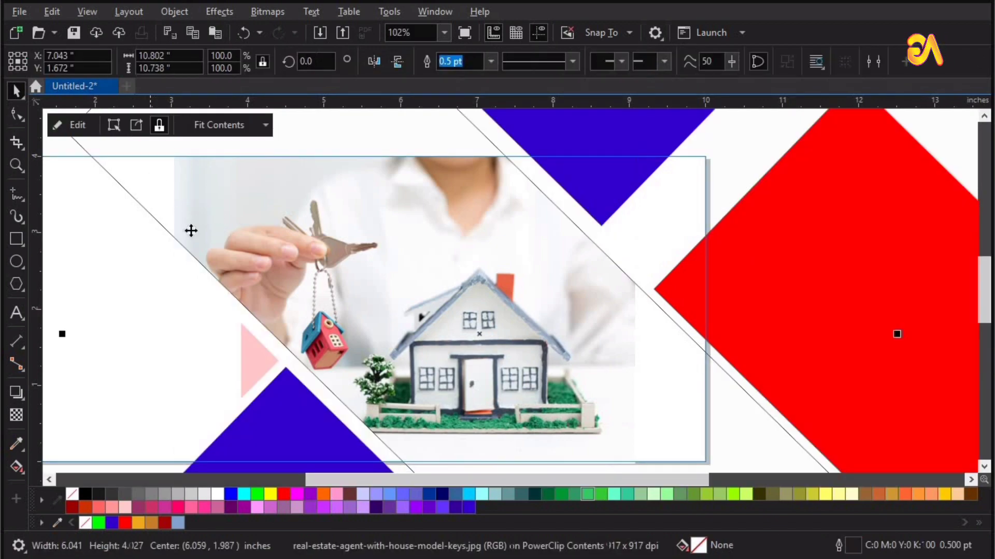
{"action": "scroll", "coordinate": [222, 252], "scroll_direction": "down", "scroll_amount": 1}
{"action": "key", "text": "z"}
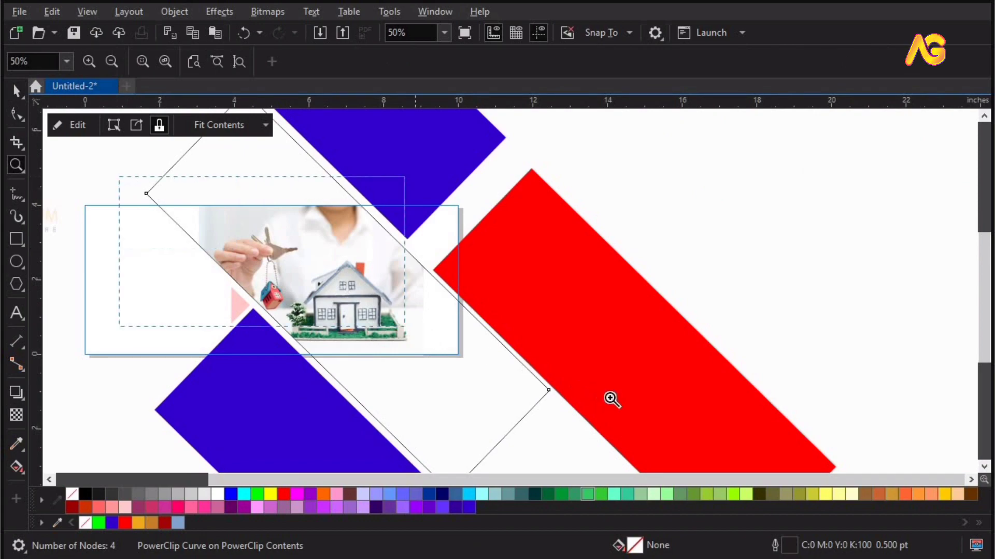
{"action": "left_click_drag", "start_coordinate": [119, 176], "coordinate": [611, 397]}
{"action": "double_click", "coordinate": [478, 336]}
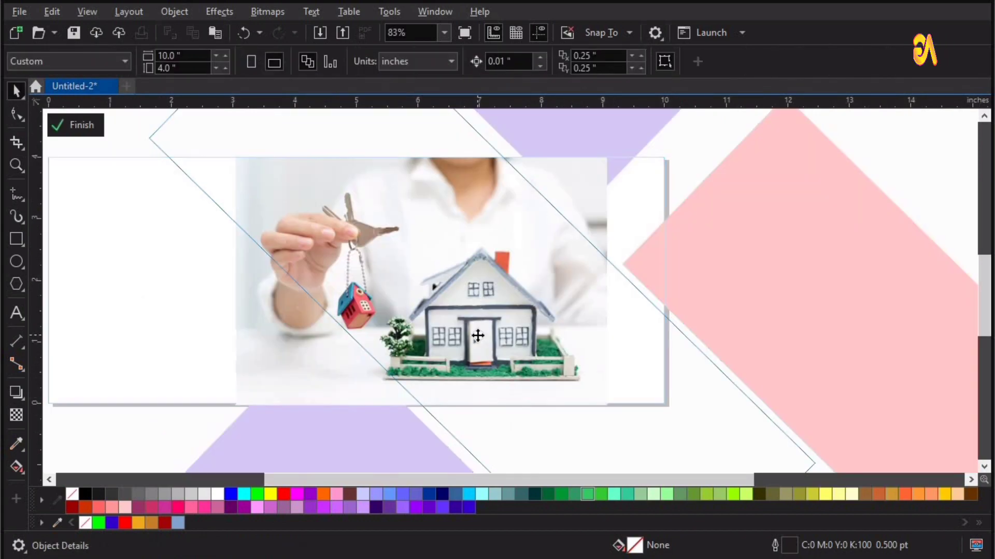
{"action": "left_click", "coordinate": [471, 327]}
{"action": "left_click_drag", "start_coordinate": [472, 327], "coordinate": [484, 332]}
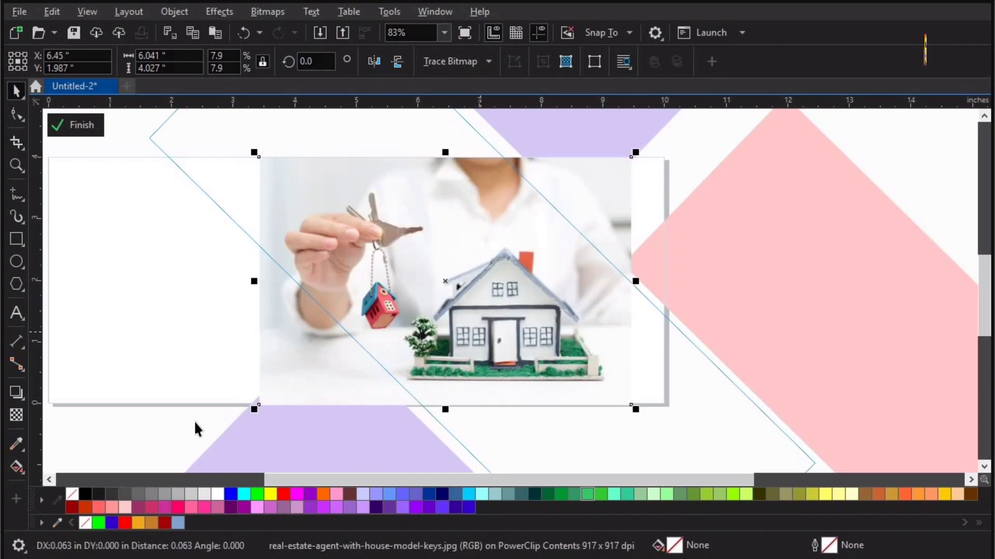
{"action": "left_click", "coordinate": [174, 150]}
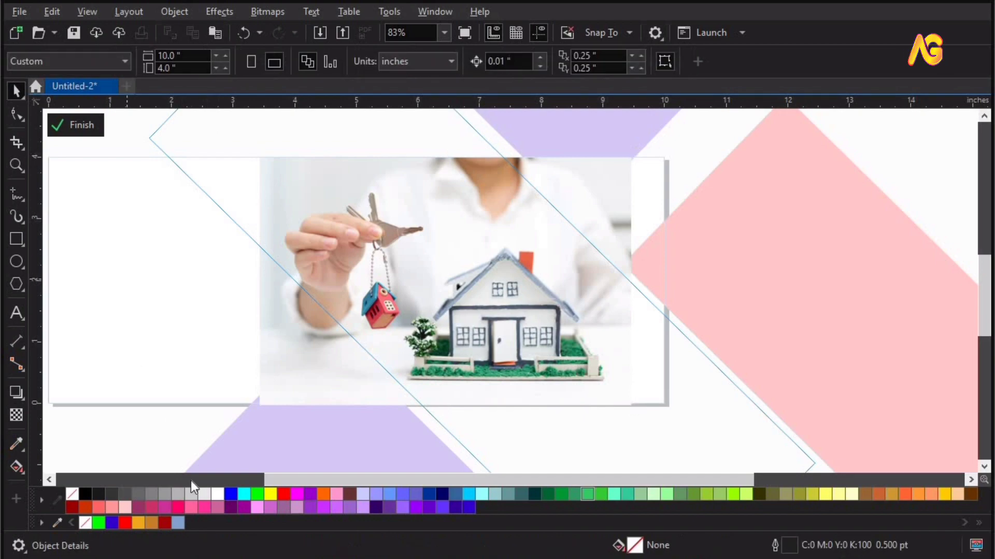
Fill the central diagonal band inside the PowerClip white
{"action": "left_click", "coordinate": [153, 415], "text": "ctrl"}
{"action": "left_click", "coordinate": [282, 167]}
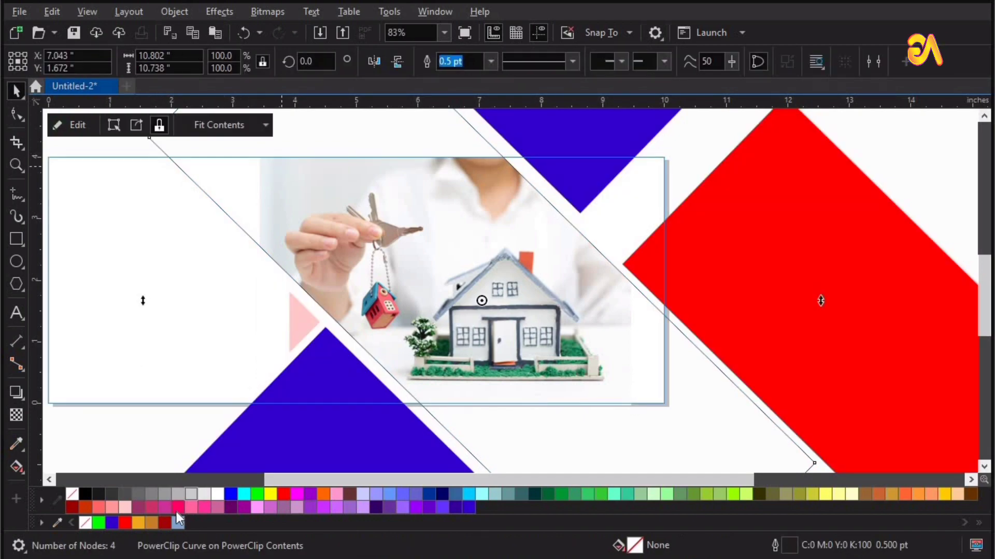
{"action": "left_click", "coordinate": [219, 495]}
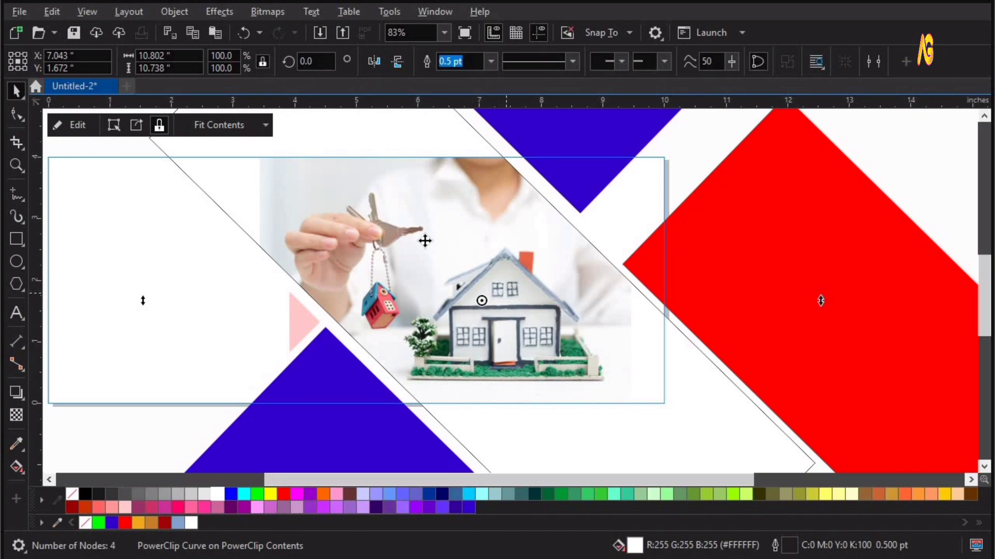
Apply a transparency fade to the photo's left edge and finish editing the PowerClip
{"action": "left_click", "coordinate": [253, 244], "text": "ctrl"}
{"action": "key", "text": "F2"}
{"action": "left_click_drag", "start_coordinate": [180, 290], "coordinate": [543, 125]}
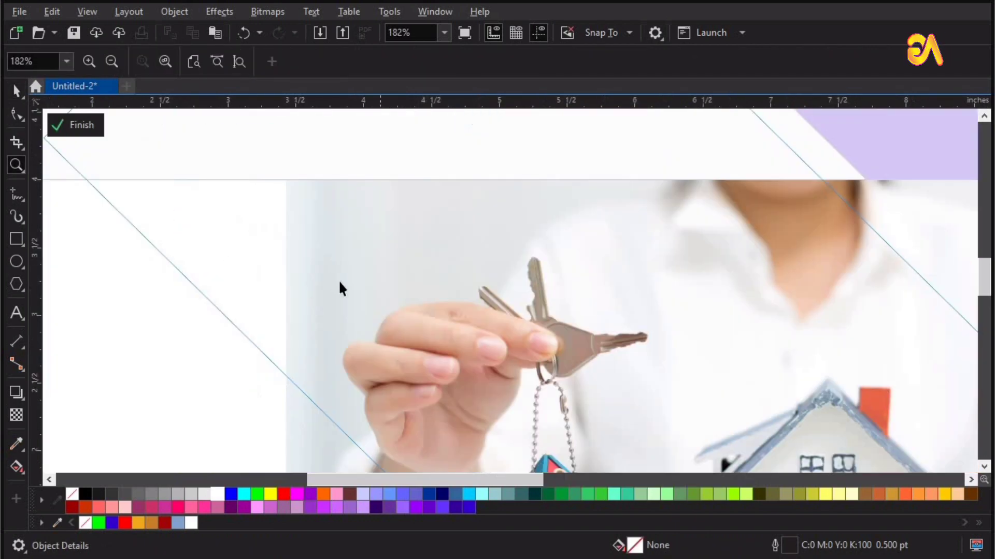
{"action": "left_click", "coordinate": [363, 272]}
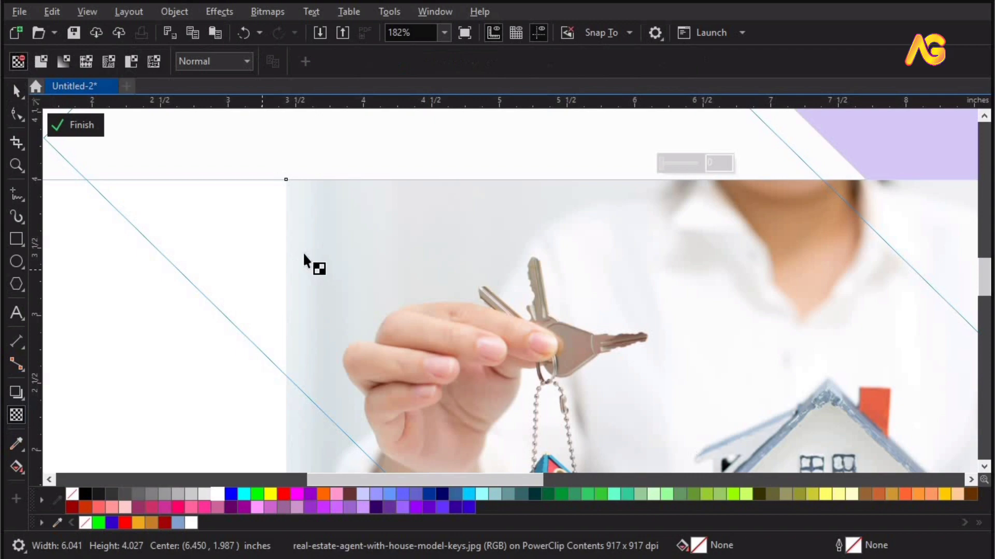
{"action": "mouse_move", "coordinate": [282, 255]}
{"action": "left_mouse_down"}
{"action": "mouse_move", "coordinate": [306, 254]}
{"action": "mouse_move", "coordinate": [286, 252]}
{"action": "left_mouse_up"}
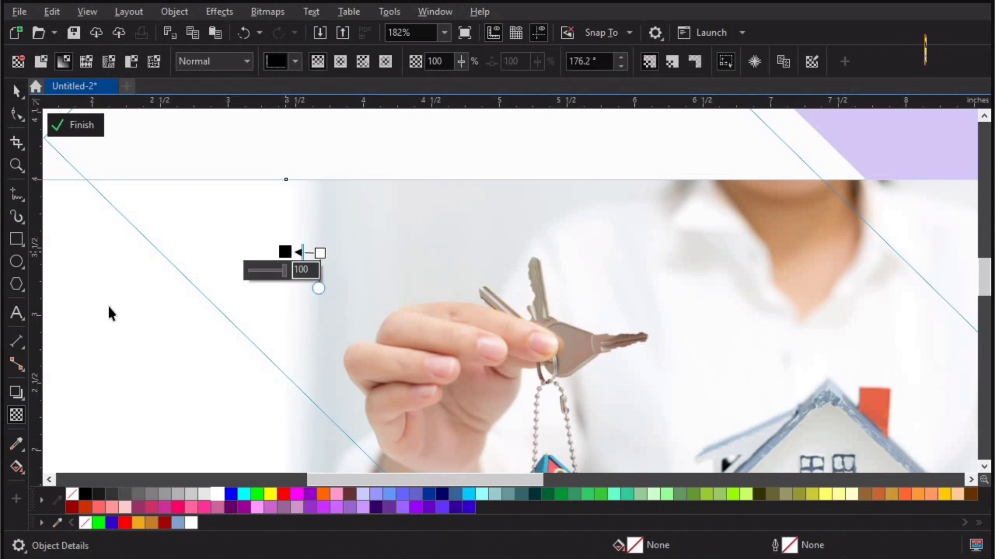
{"action": "key", "text": "space"}
{"action": "left_click", "coordinate": [75, 125]}
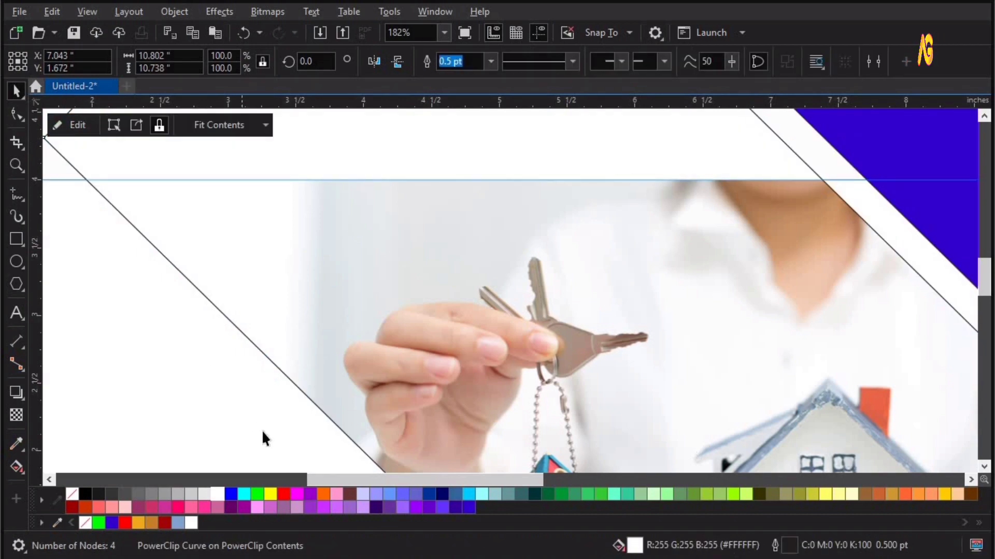
Zoom out and back in to review the whole banner layout
{"action": "key", "text": "F4"}
{"action": "left_click", "coordinate": [771, 265], "text": "ctrl"}
{"action": "key", "text": "z"}
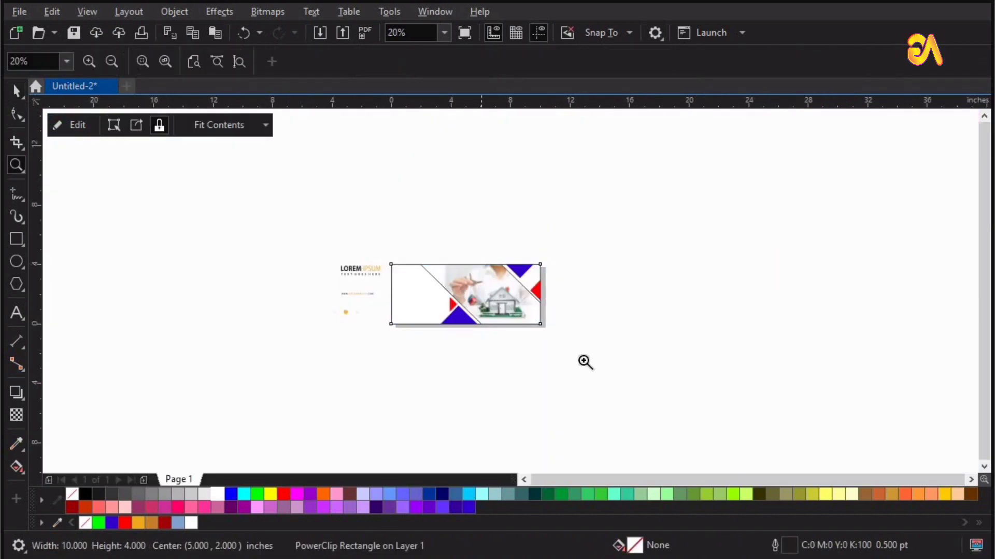
{"action": "left_click_drag", "start_coordinate": [618, 372], "coordinate": [619, 373]}
{"action": "key", "text": "F4"}
{"action": "key", "text": "F3"}
{"action": "key", "text": "F3"}
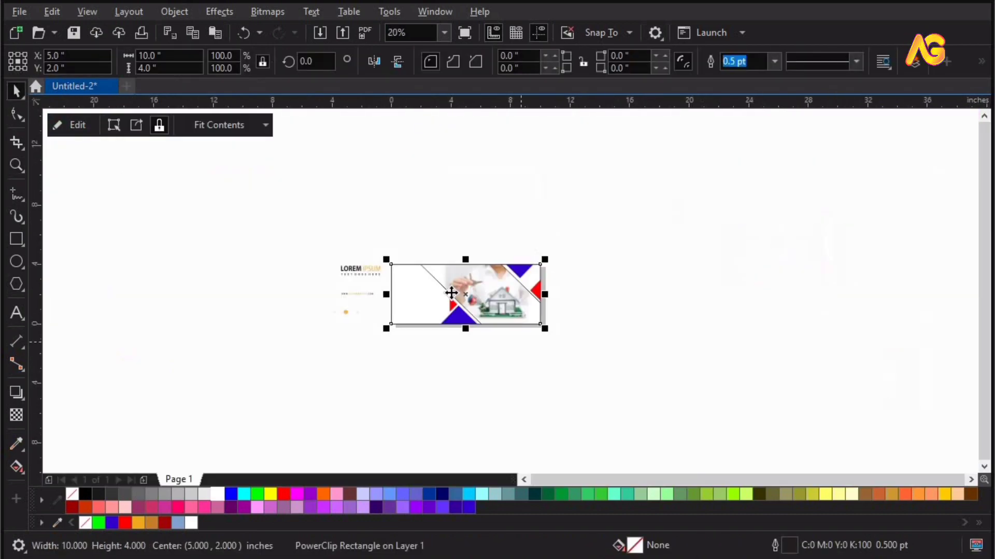
{"action": "key", "text": "F2"}
{"action": "left_click_drag", "start_coordinate": [378, 211], "coordinate": [652, 398]}
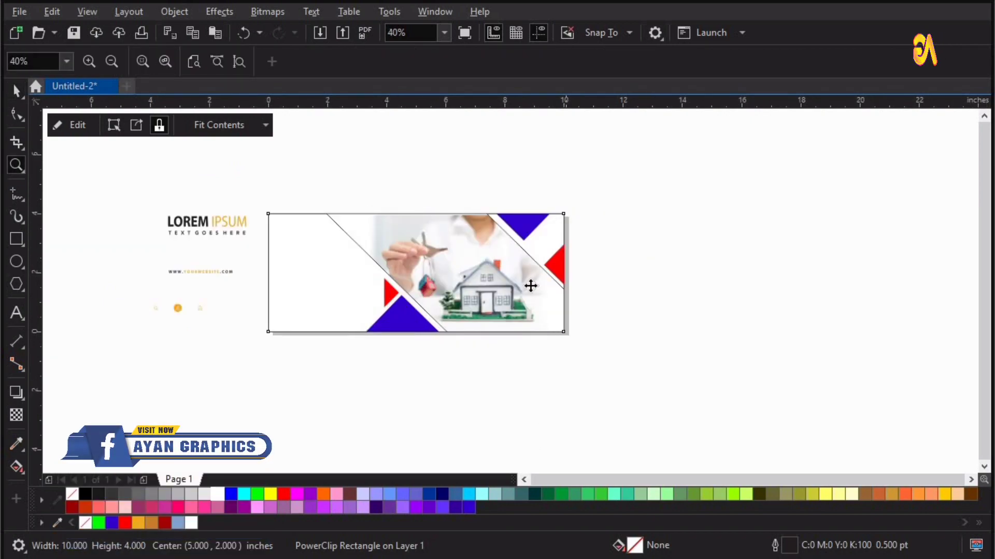
Recolor the PowerClip's blue bands brown and the red band orange, then finish editing
{"action": "left_click", "coordinate": [529, 236], "text": "ctrl"}
{"action": "left_click_drag", "start_coordinate": [523, 224], "coordinate": [535, 195]}
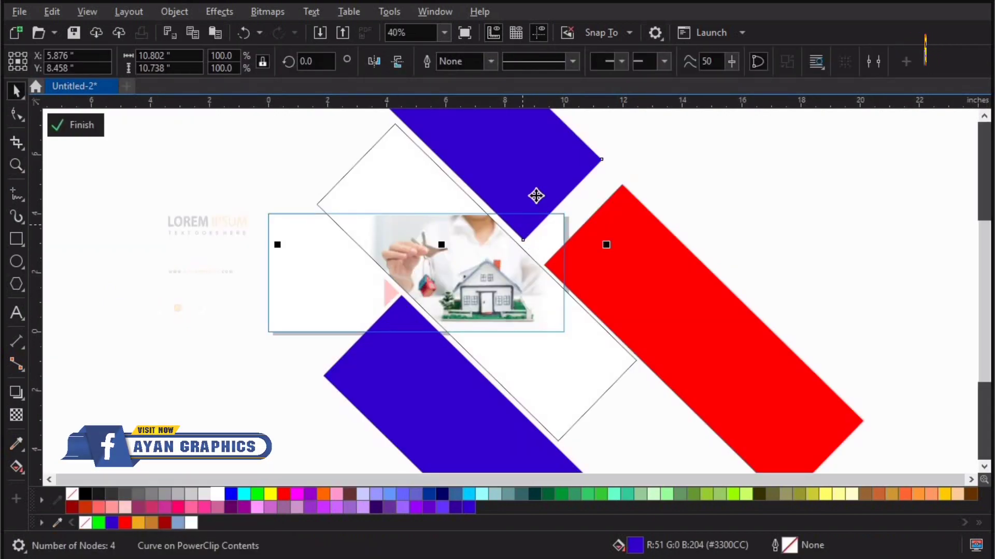
{"action": "key", "text": "ctrl+z"}
{"action": "left_click", "coordinate": [151, 522]}
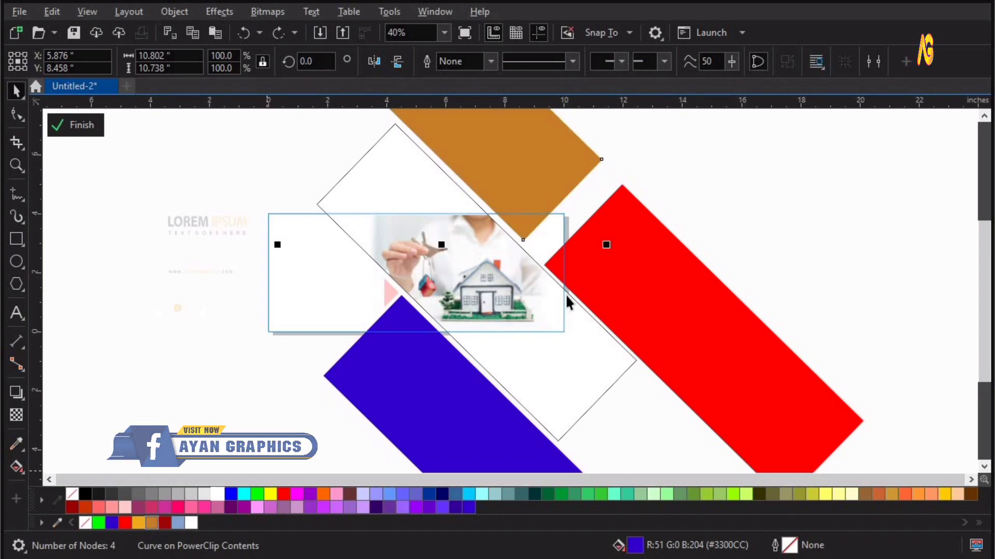
{"action": "left_click", "coordinate": [579, 290]}
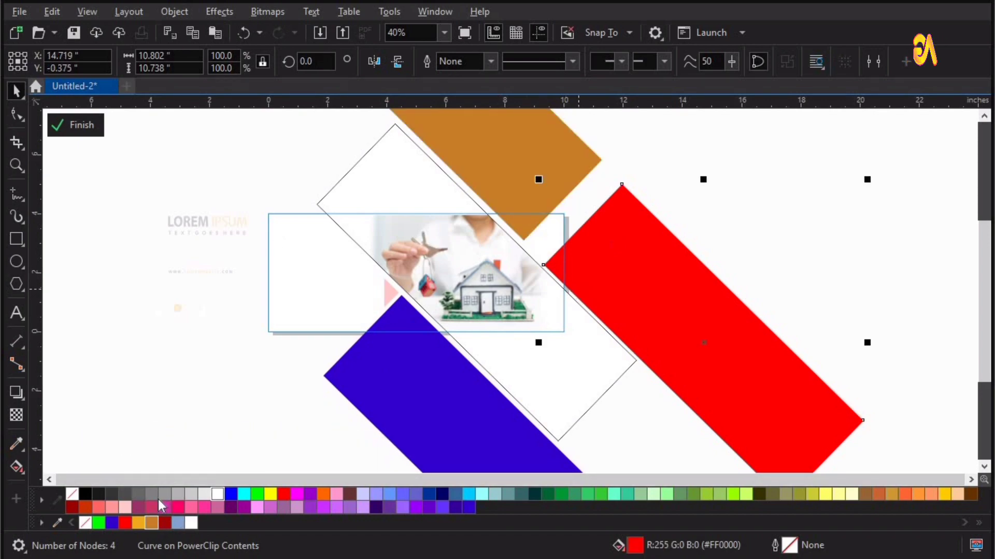
{"action": "left_click", "coordinate": [141, 523]}
{"action": "left_click", "coordinate": [399, 414]}
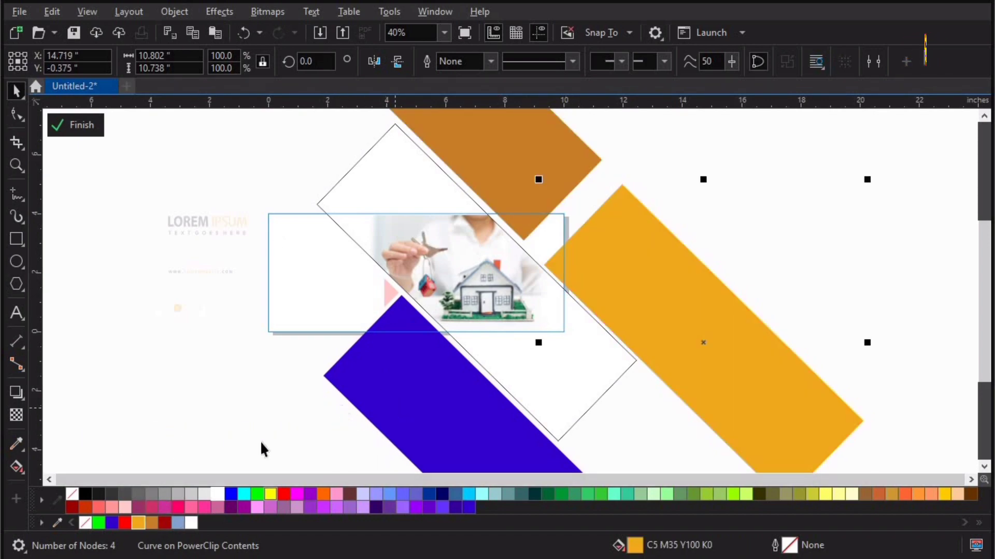
{"action": "left_click", "coordinate": [150, 522]}
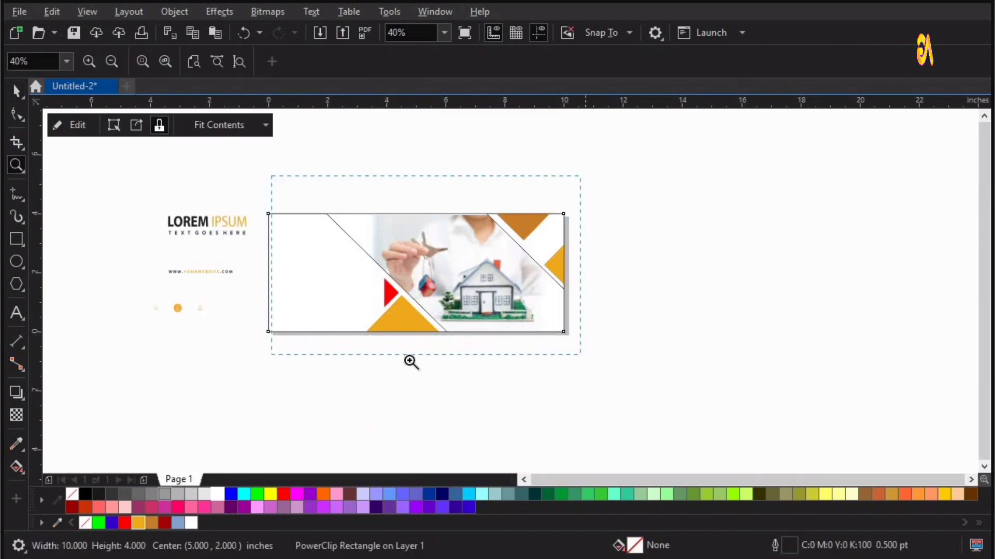
{"action": "left_click", "coordinate": [408, 362]}
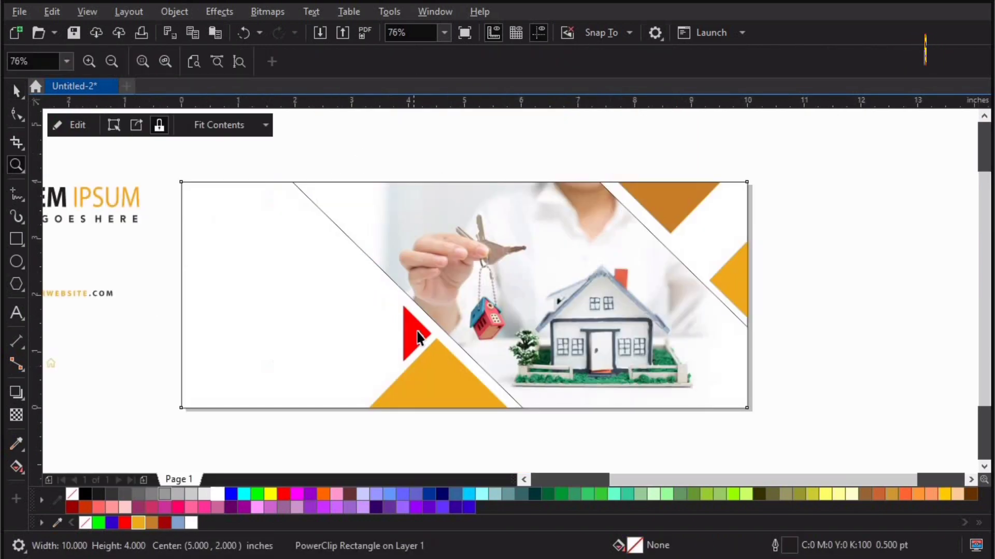
Fill the small red triangle beside the diagonal line brown
{"action": "key", "text": "space"}
{"action": "left_click", "coordinate": [419, 336]}
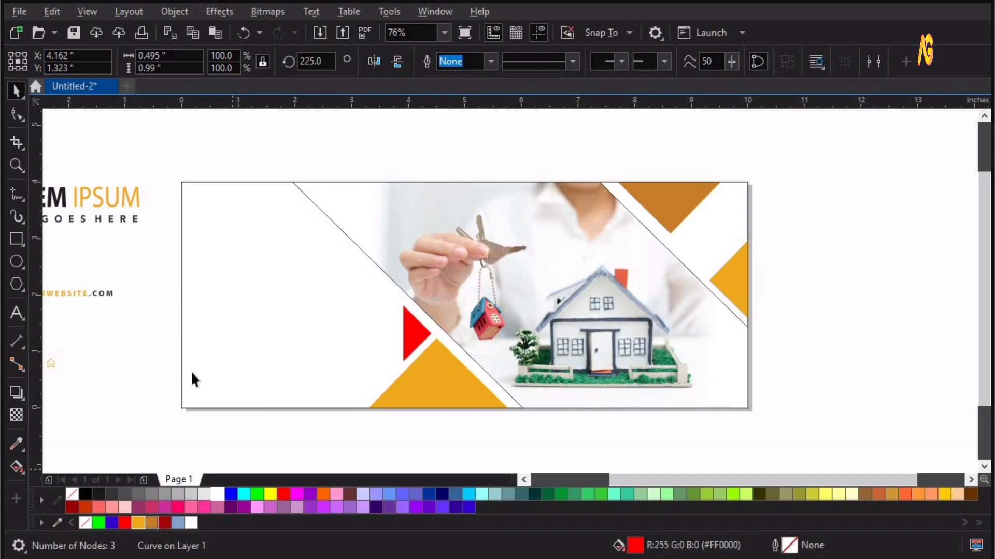
{"action": "left_click", "coordinate": [202, 356]}
{"action": "key", "text": "F4"}
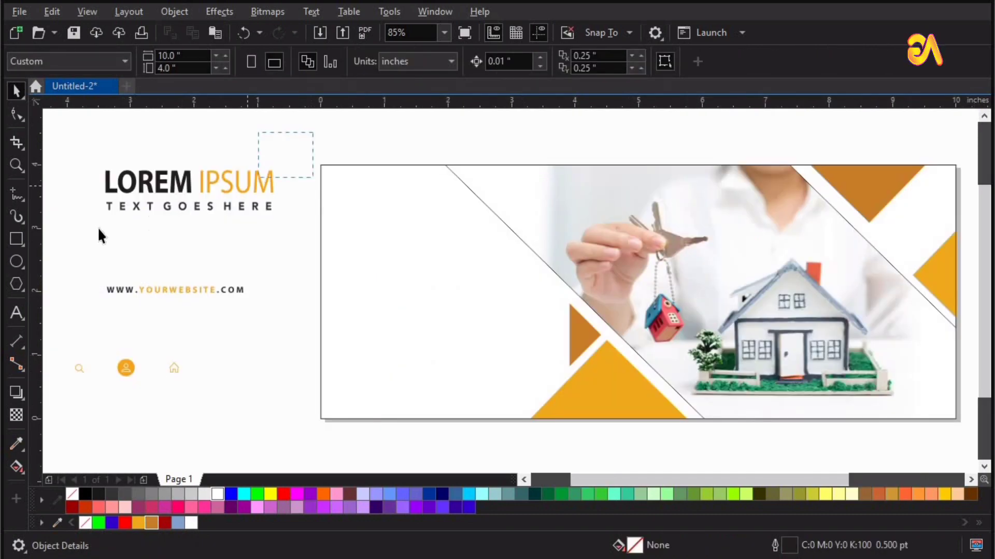
Move the LOREM IPSUM logo and the website address into the banner's left area
{"action": "left_click", "coordinate": [161, 185]}
{"action": "left_click", "coordinate": [150, 229]}
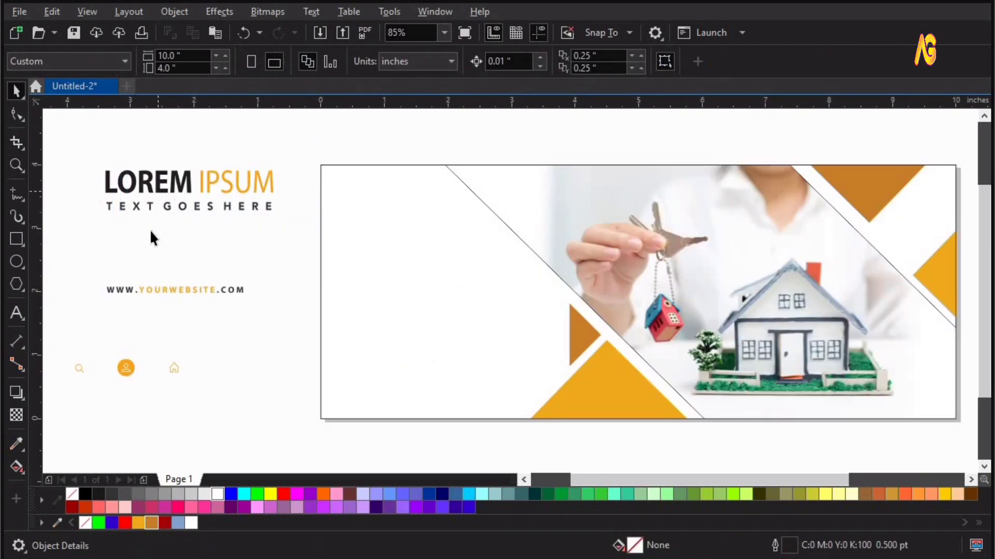
{"action": "left_click", "coordinate": [191, 214]}
{"action": "left_click_drag", "start_coordinate": [397, 251], "coordinate": [414, 257]}
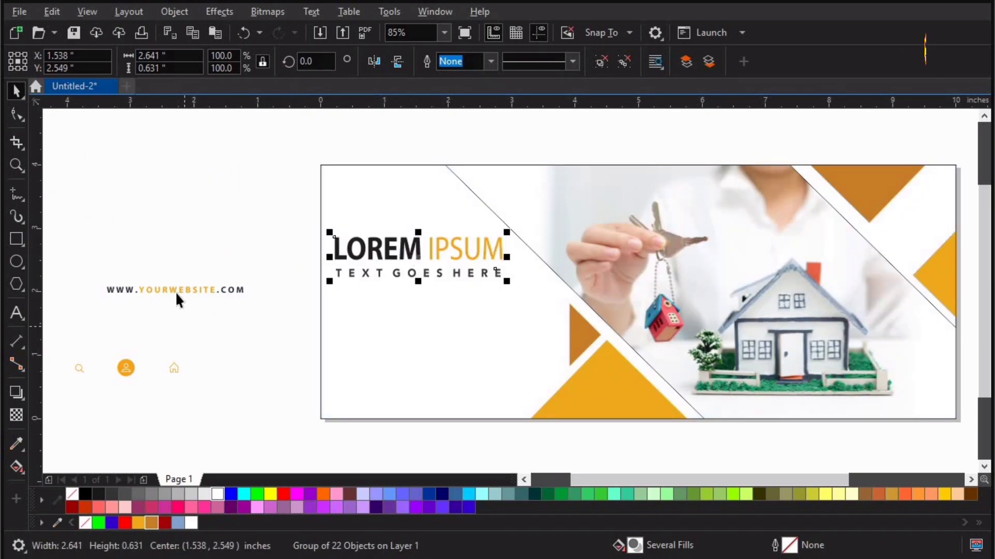
{"action": "left_click_drag", "start_coordinate": [165, 290], "coordinate": [58, 427]}
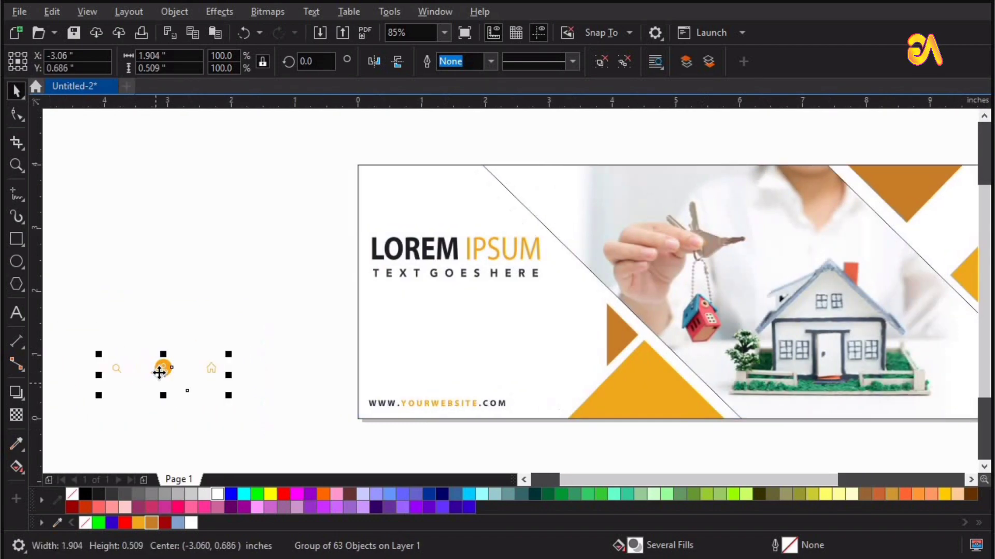
Scale the icon group to about 64% and place it inside the bottom triangle
{"action": "left_click_drag", "start_coordinate": [595, 387], "coordinate": [632, 395]}
{"action": "key", "text": "F2"}
{"action": "left_click_drag", "start_coordinate": [477, 344], "coordinate": [774, 439]}
{"action": "key", "text": "space"}
{"action": "left_click_drag", "start_coordinate": [736, 260], "coordinate": [565, 318]}
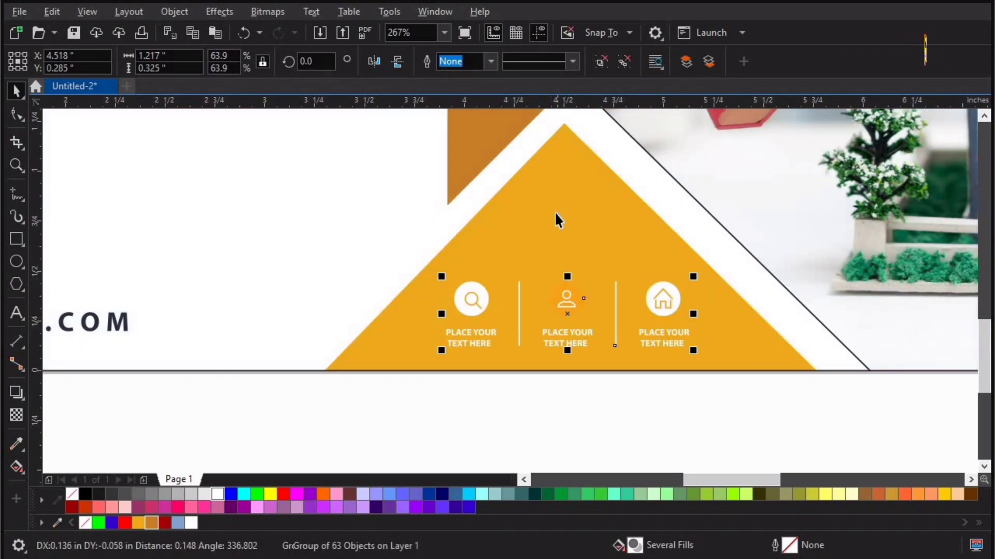
Fill the bottom triangle inside the PowerClip black and finish editing
{"action": "double_click", "coordinate": [554, 211]}
{"action": "left_click", "coordinate": [505, 260]}
{"action": "left_click", "coordinate": [83, 494]}
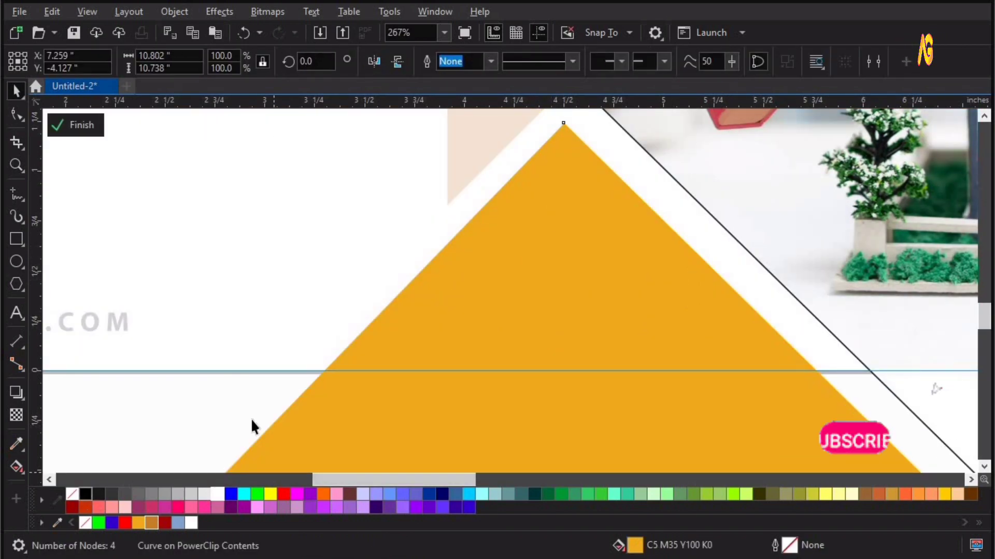
{"action": "key", "text": "F4"}
{"action": "left_click", "coordinate": [258, 425], "text": "ctrl"}
Zoom in to inspect the icons on the black triangle and review the finished banner
{"action": "key", "text": "z"}
{"action": "left_click_drag", "start_coordinate": [288, 225], "coordinate": [552, 336]}
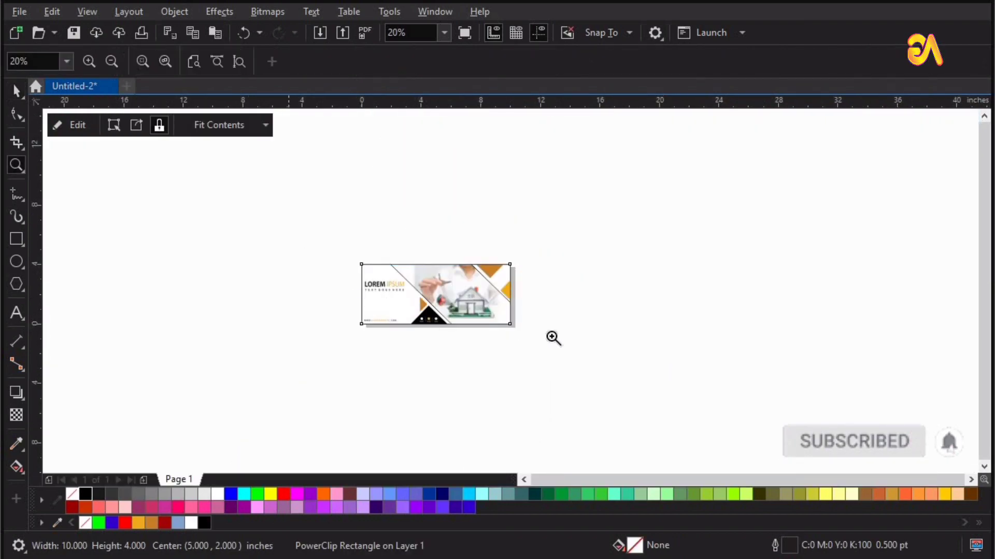
{"action": "left_click_drag", "start_coordinate": [488, 360], "coordinate": [597, 451]}
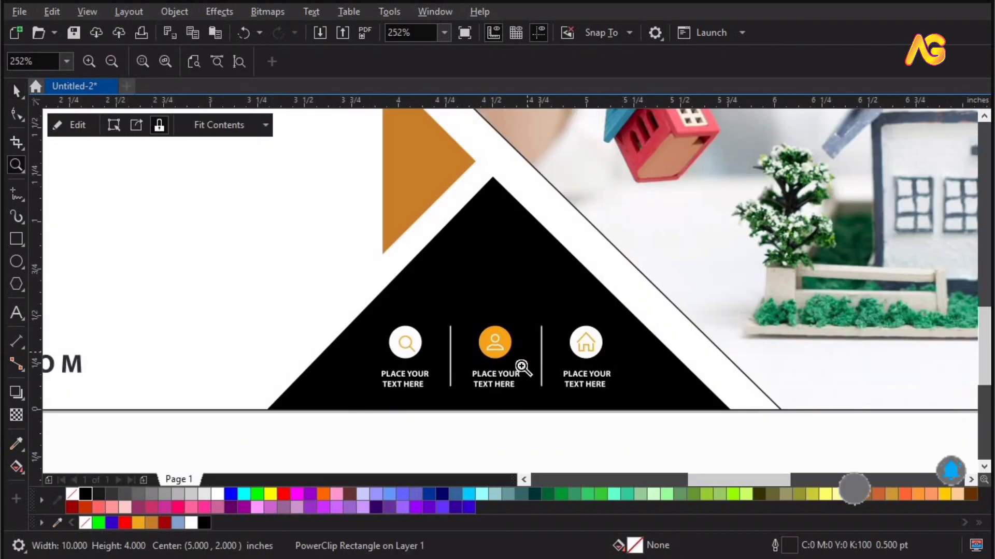
{"action": "key", "text": "space"}
{"action": "left_click_drag", "start_coordinate": [492, 352], "coordinate": [492, 350]}
{"action": "left_click", "coordinate": [401, 434]}
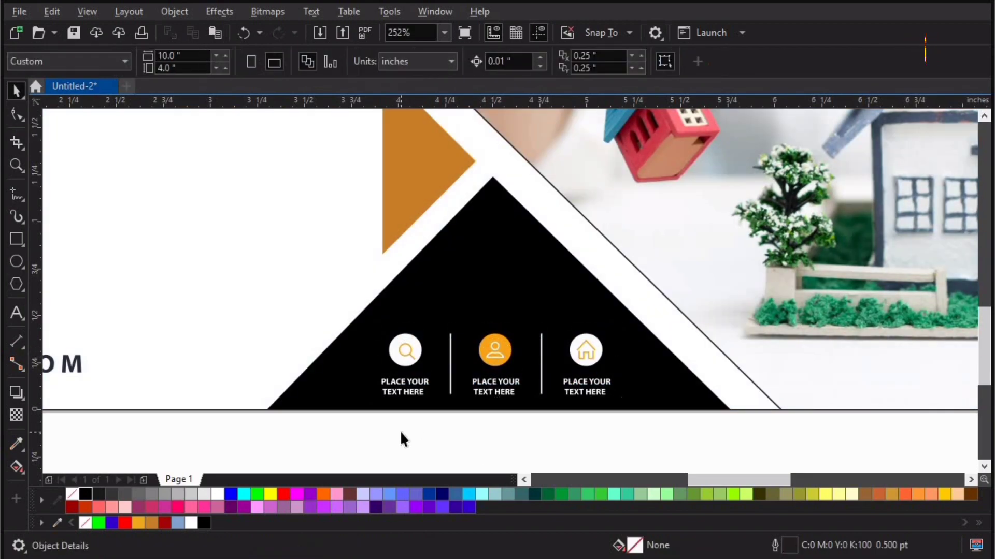
{"action": "key", "text": "shift+F4"}
{"action": "left_click", "coordinate": [193, 350]}
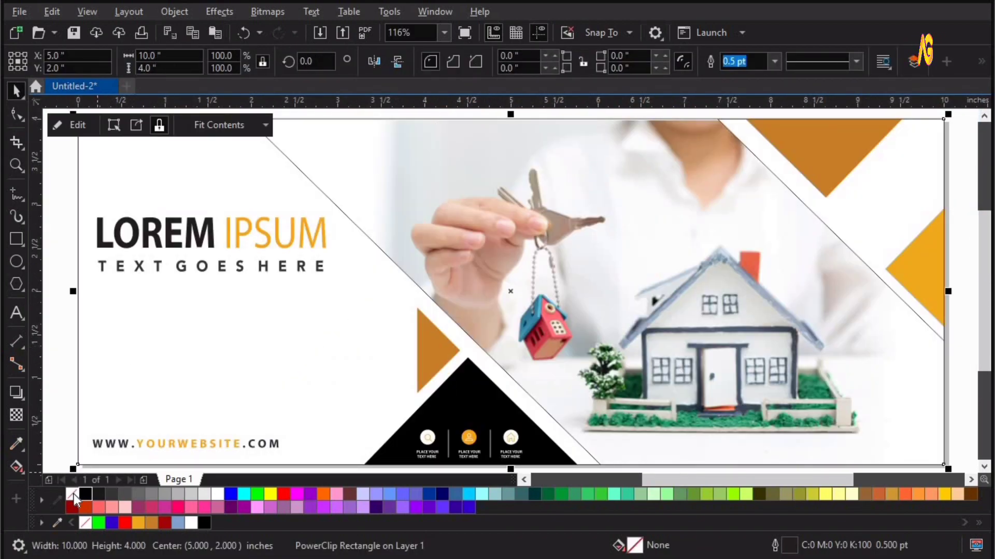
{"action": "left_click", "coordinate": [66, 374]}
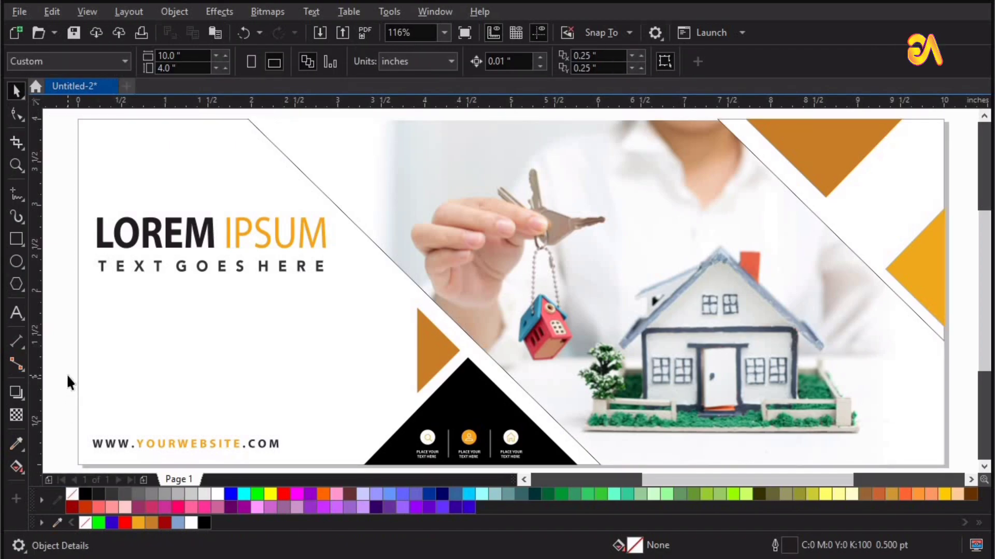